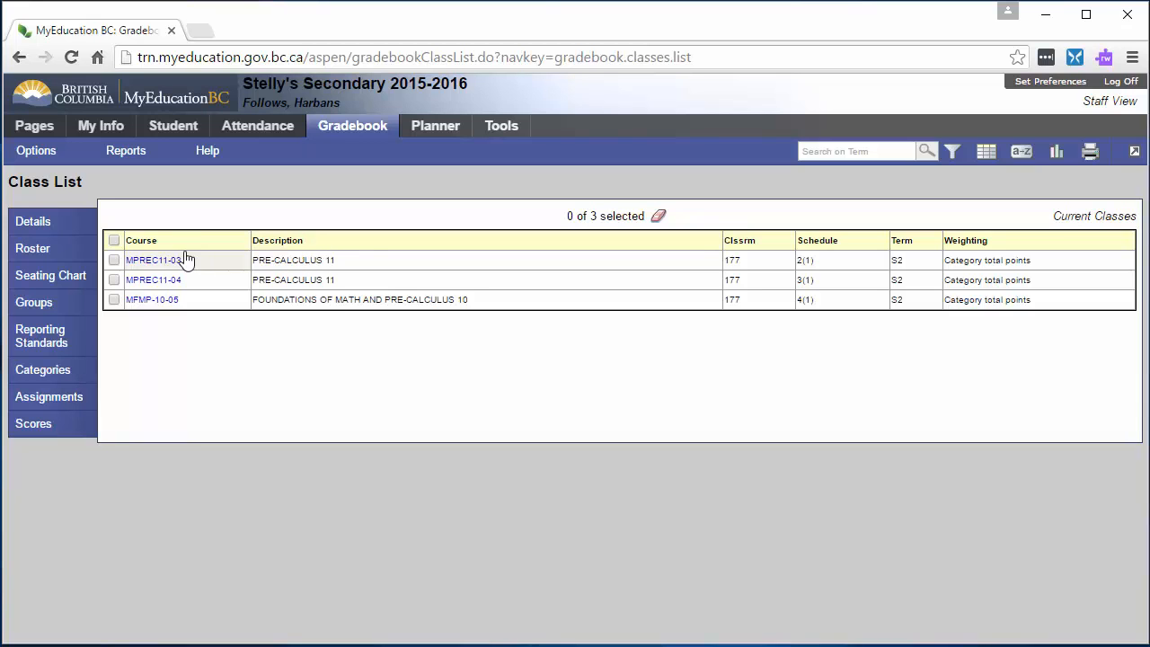
- Open the details of class MPREC11-03 and set its course nickname to "Pre Calc Blk 2"
click(114, 260)
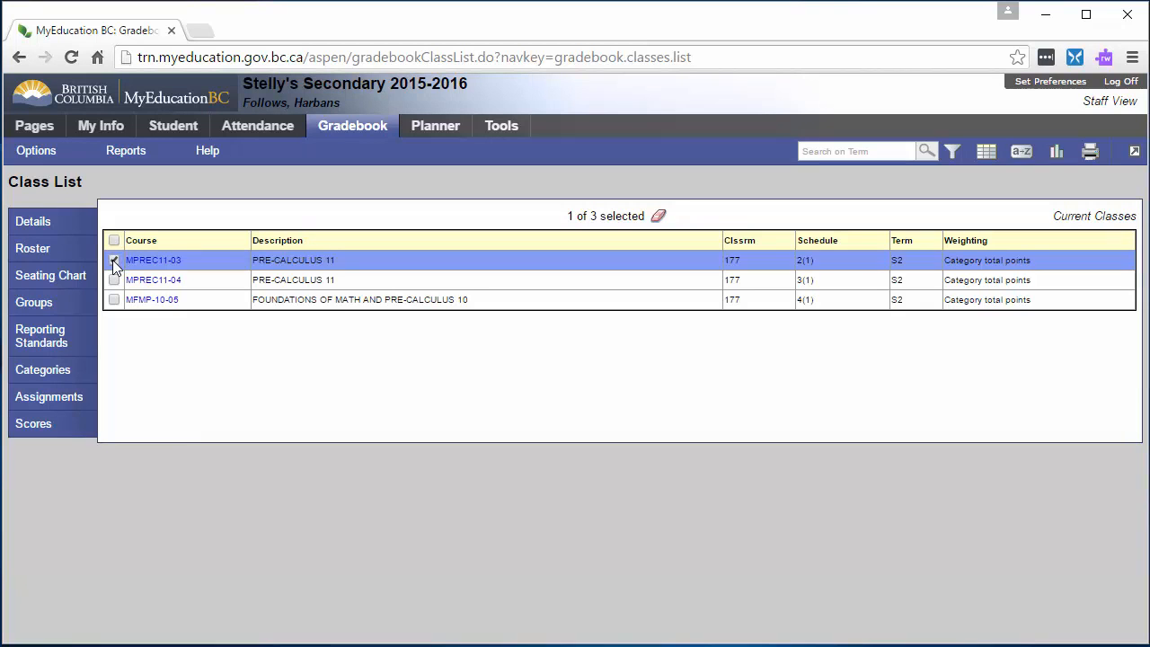
click(66, 225)
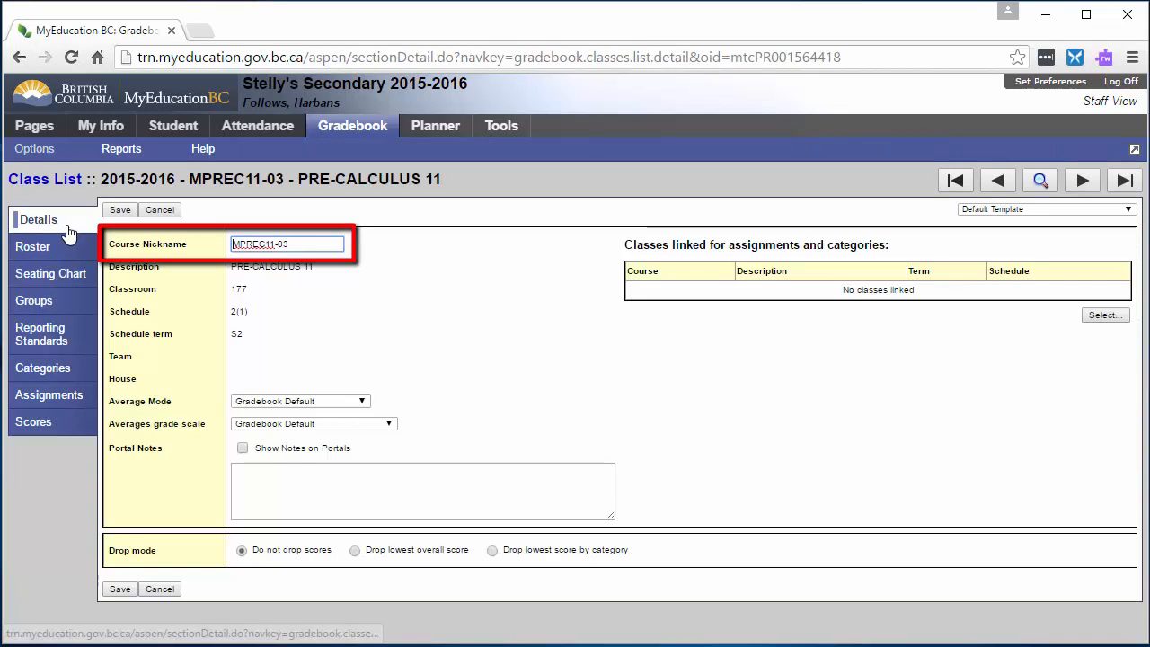
drag(298, 245, 231, 245)
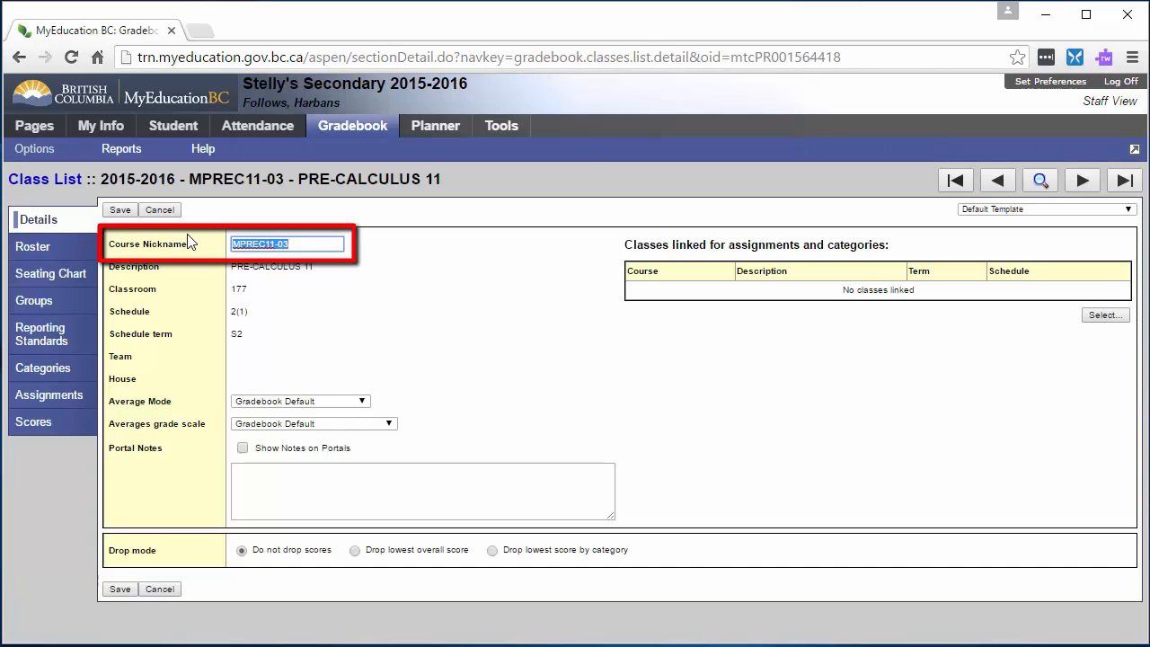
text(Pre Calc Blk 2)
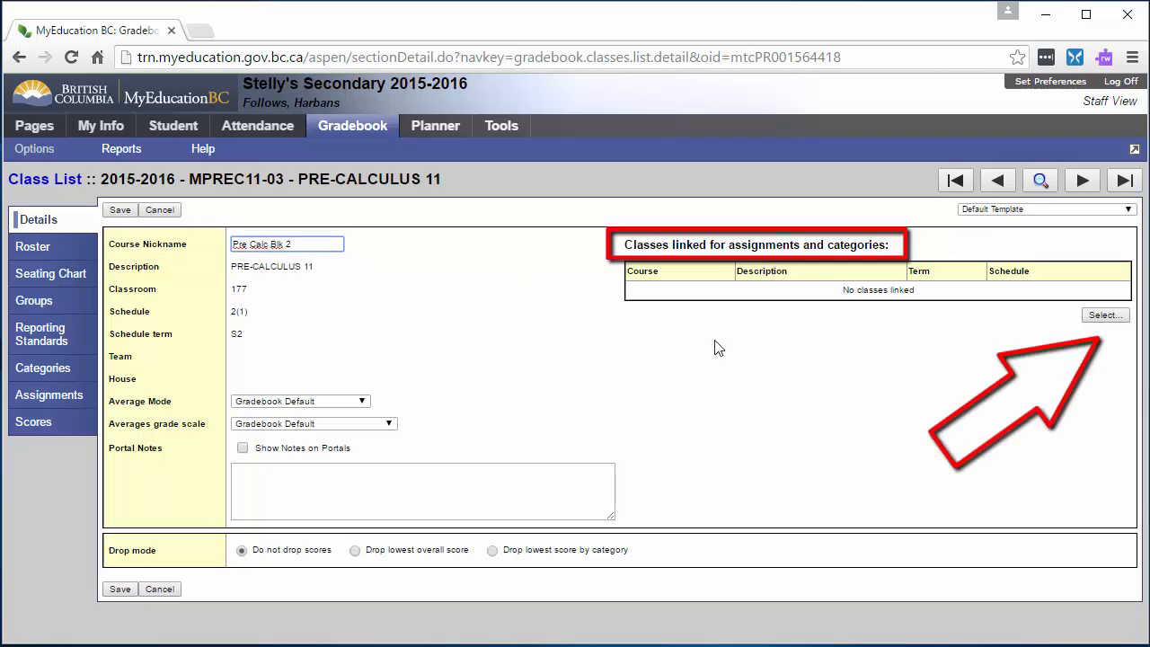
- Link class MPREC11-04 for assignments and categories, naming the linked sections "Pre Calc Sem 2"
click(1104, 316)
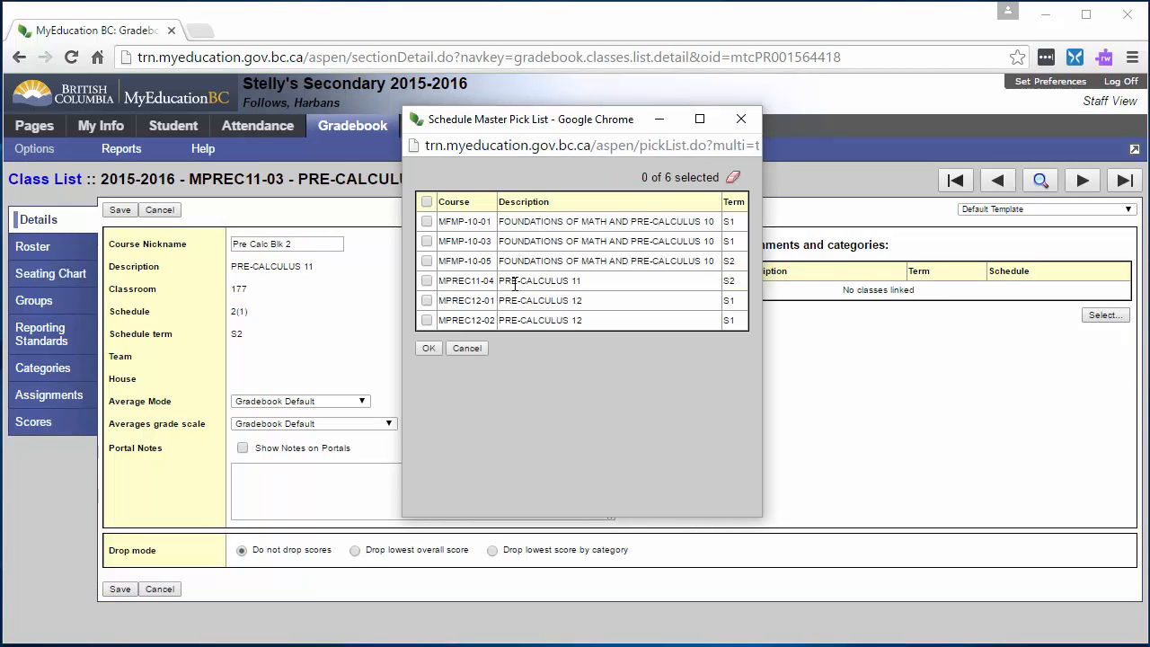
click(427, 280)
click(428, 348)
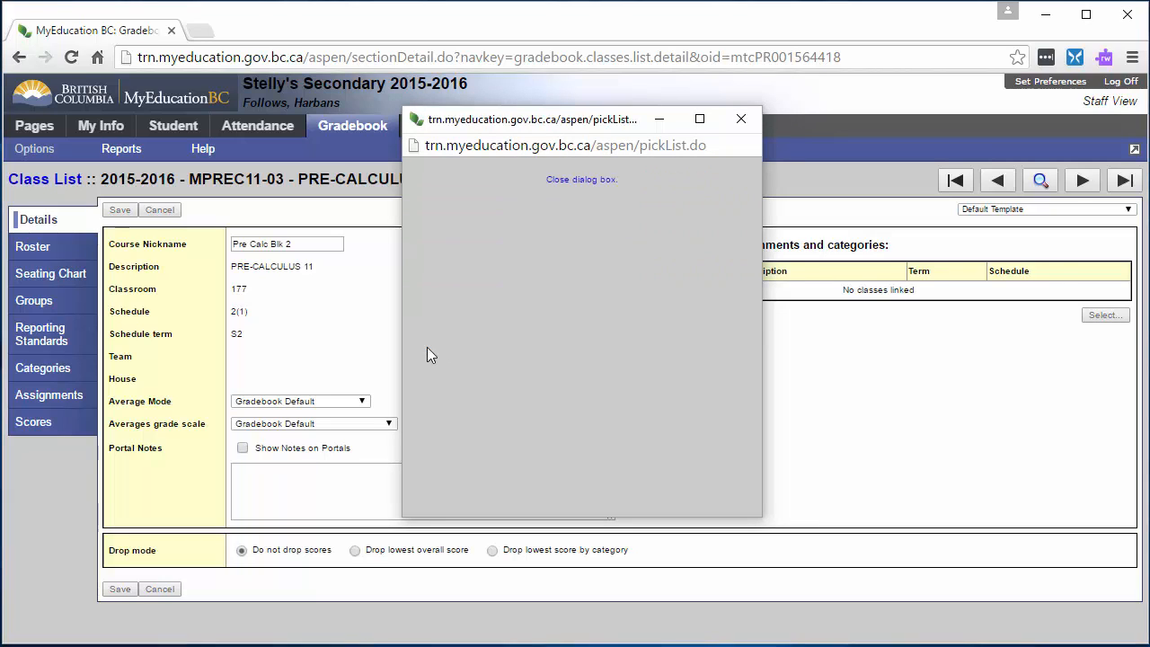
click(642, 349)
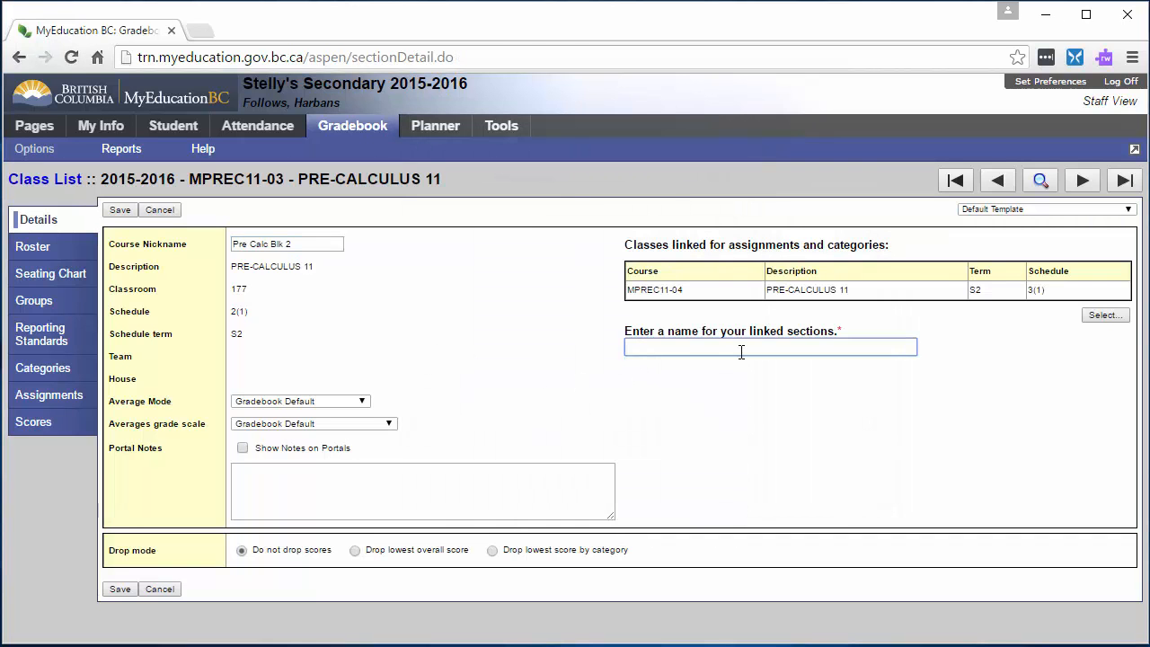
text(Pre Calc Sem 2)
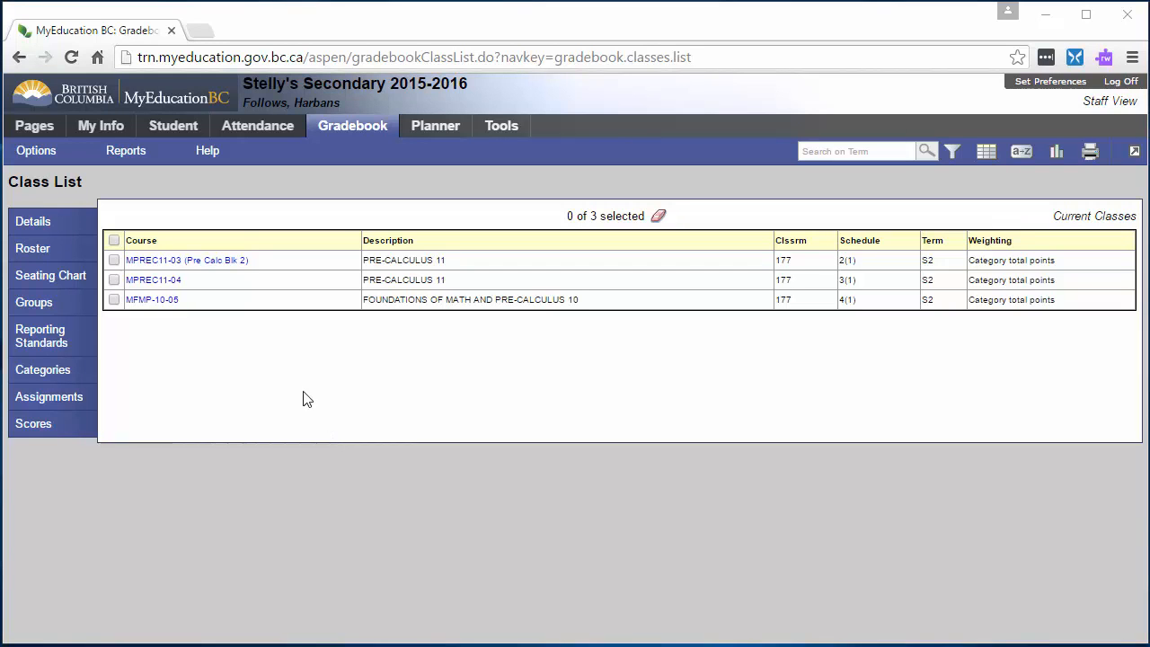
- Add a category to the Pre Calc Blk 2 class with code Test, description Test and weight 30
click(114, 261)
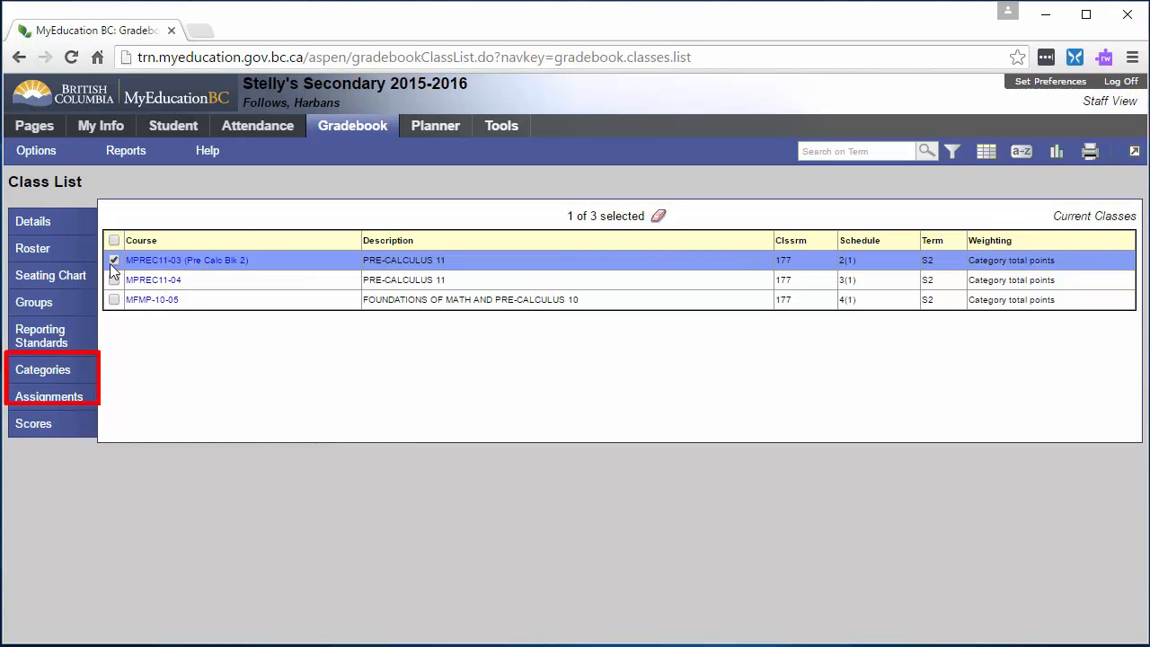
click(59, 374)
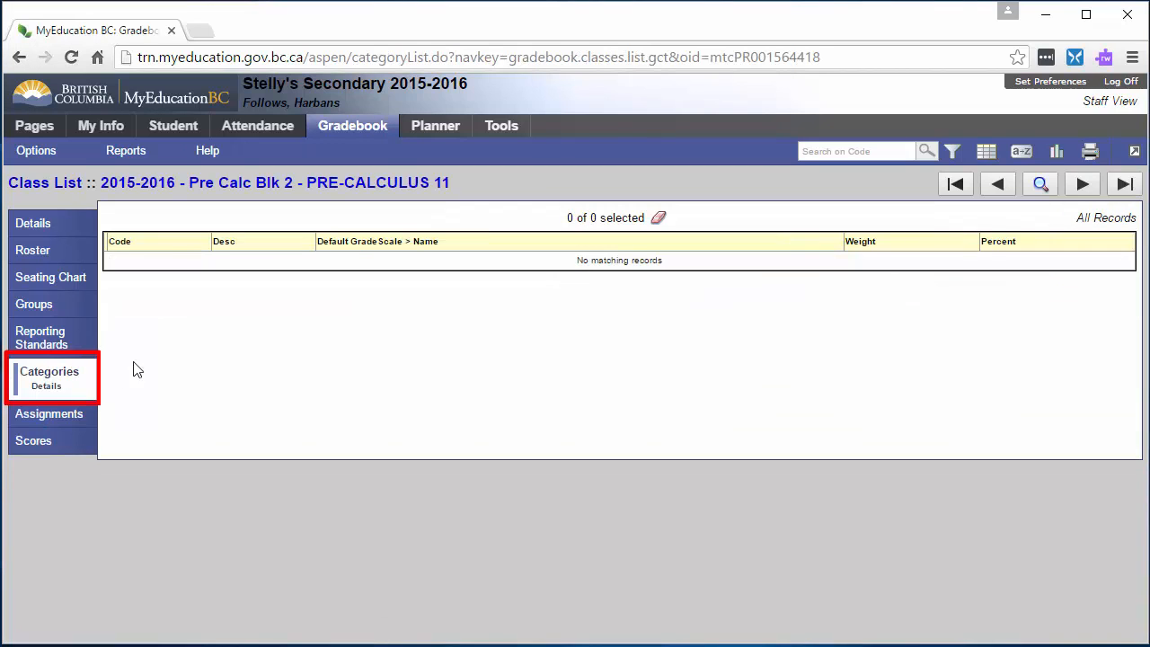
click(38, 153)
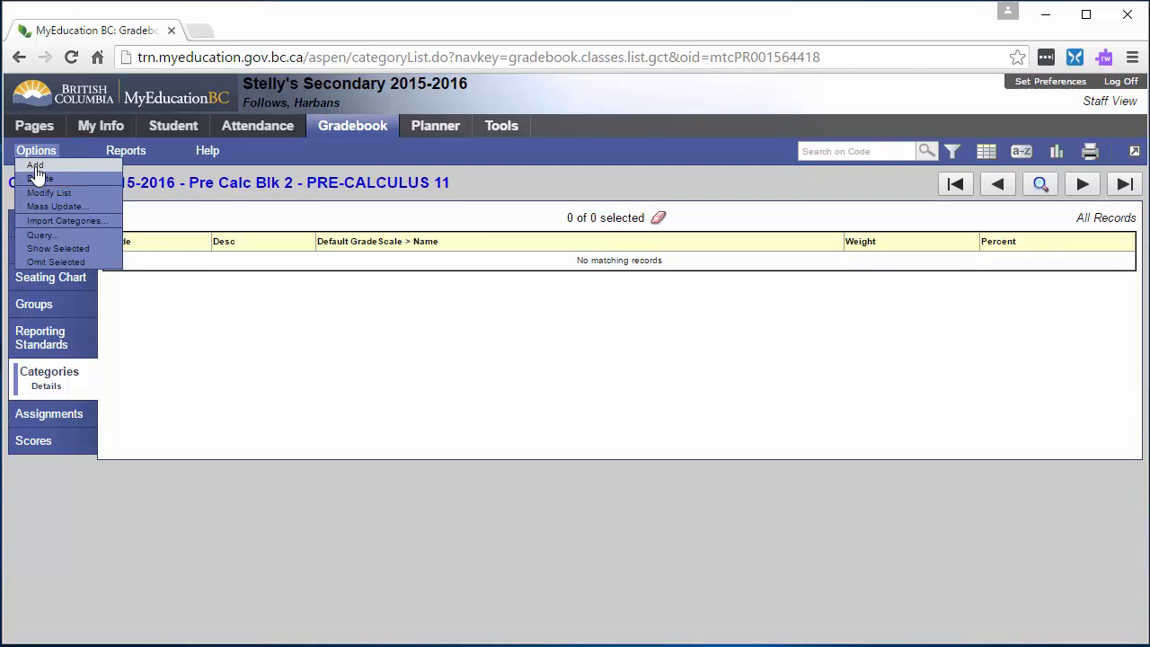
click(36, 170)
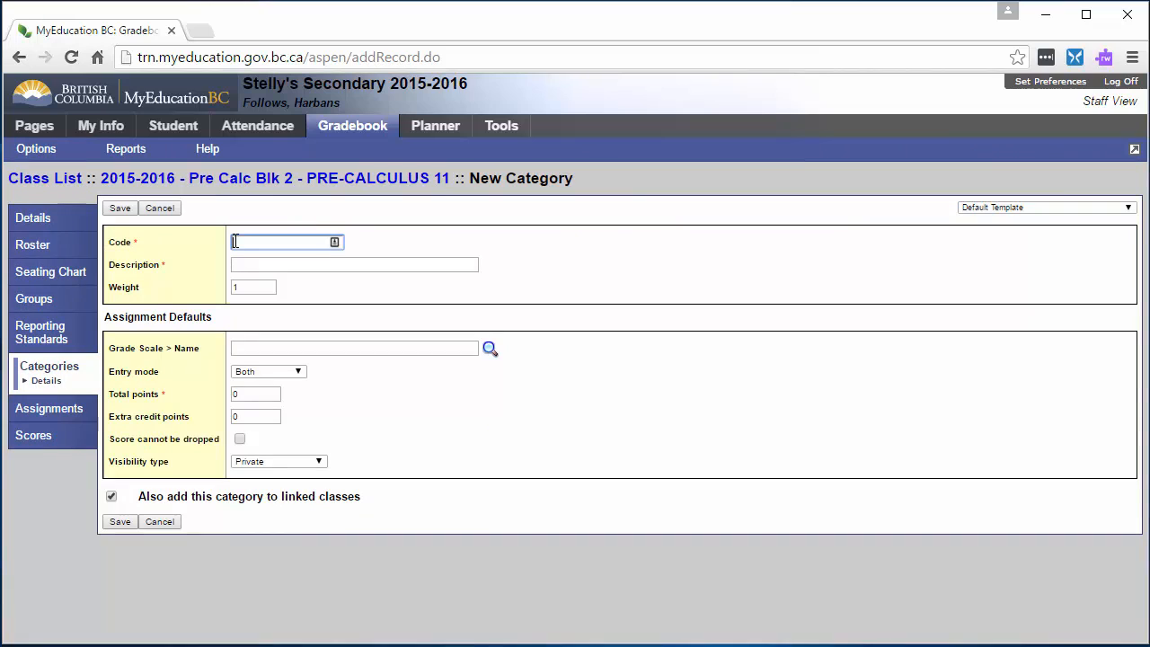
text(Test)
click(271, 262)
text(Test)
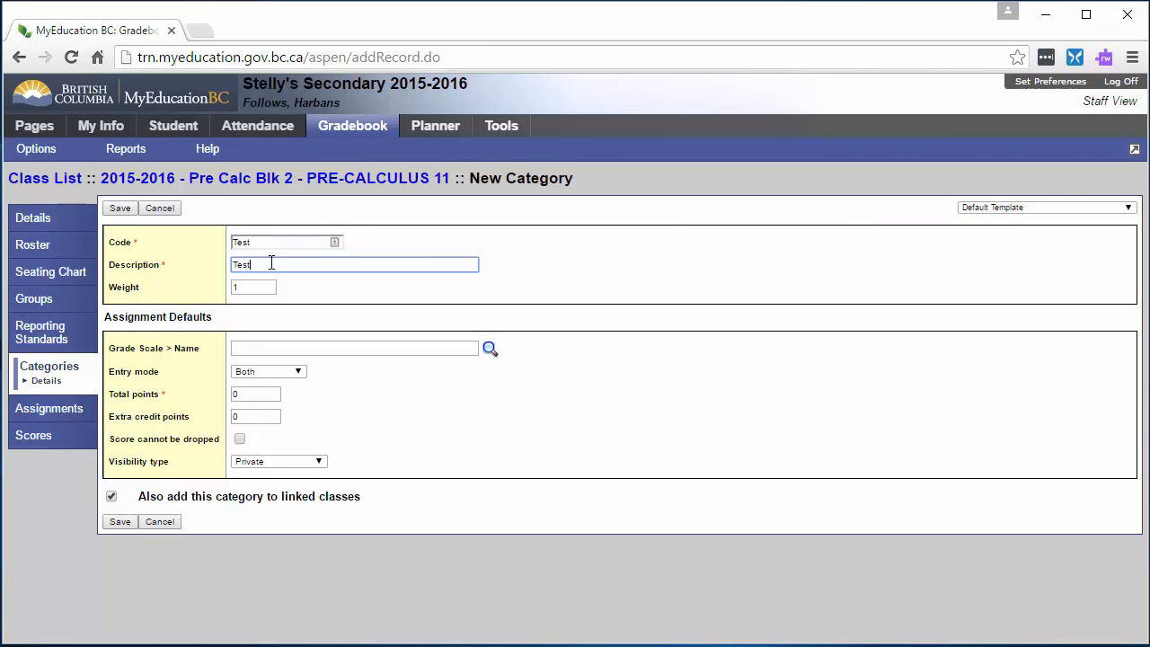
key(Tab)
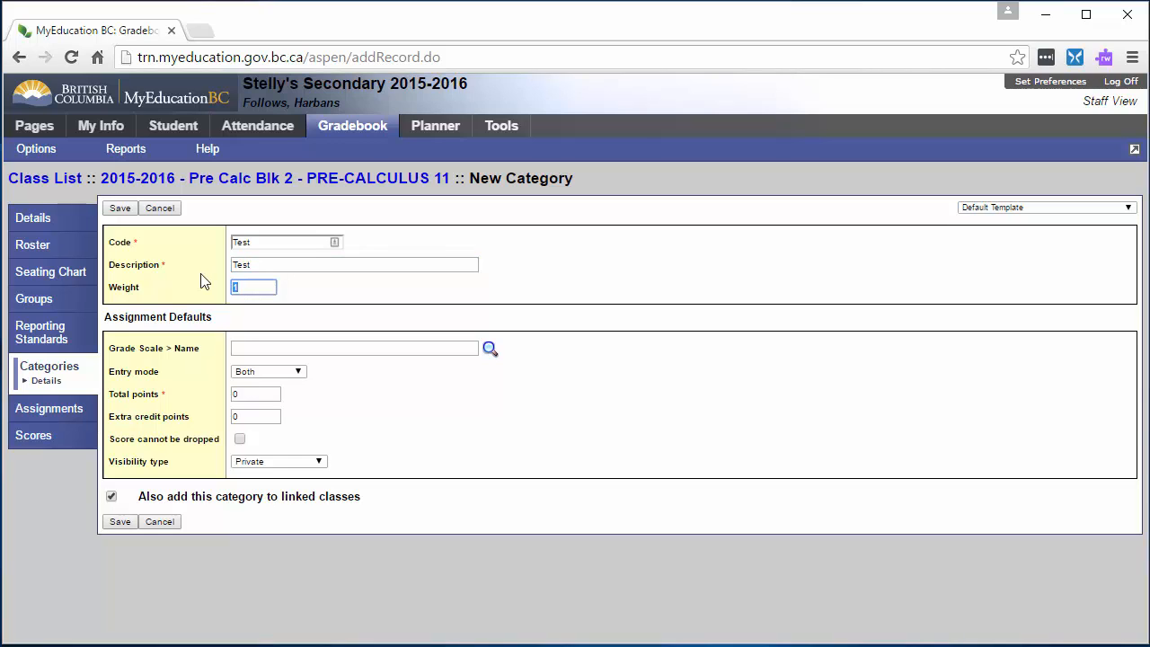
text(30)
- Set the category's defaults to grade scale Provincial Mark Scale Final Marks, Numeric Only entry and non-droppable scores, and save it
click(485, 351)
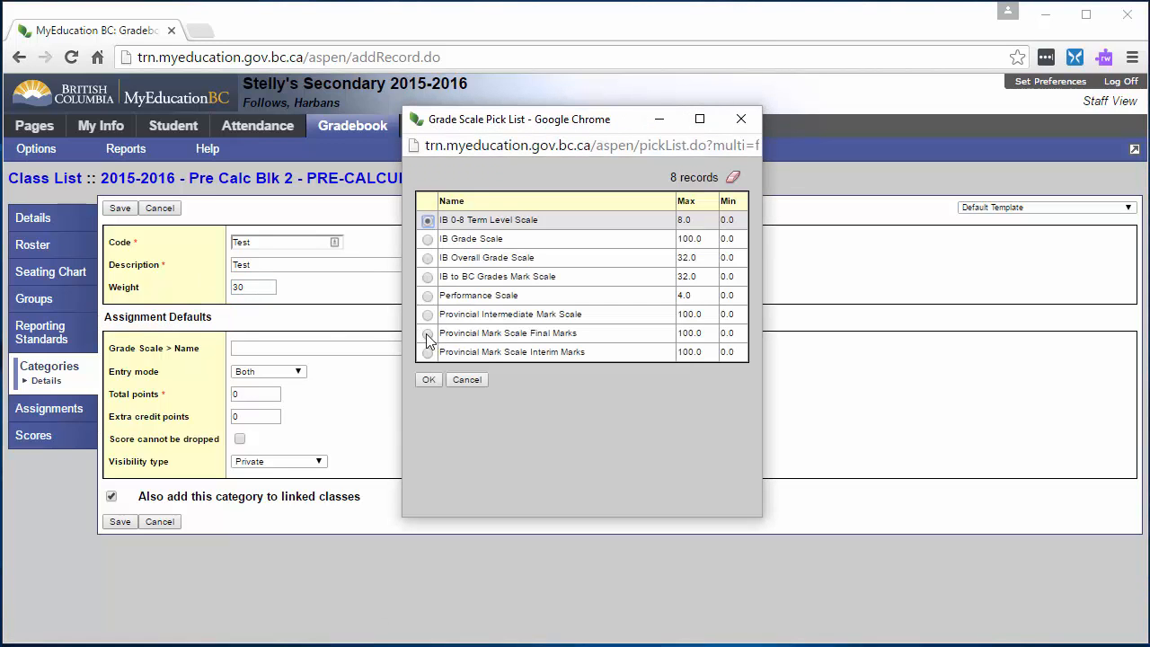
click(428, 333)
click(436, 378)
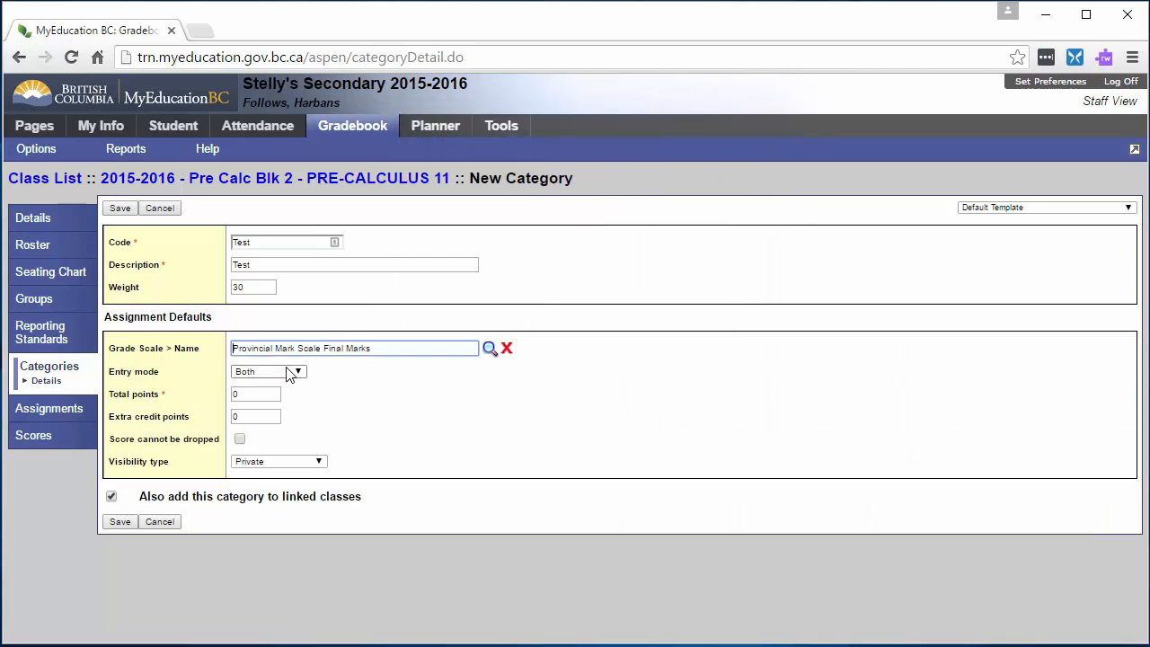
click(287, 370)
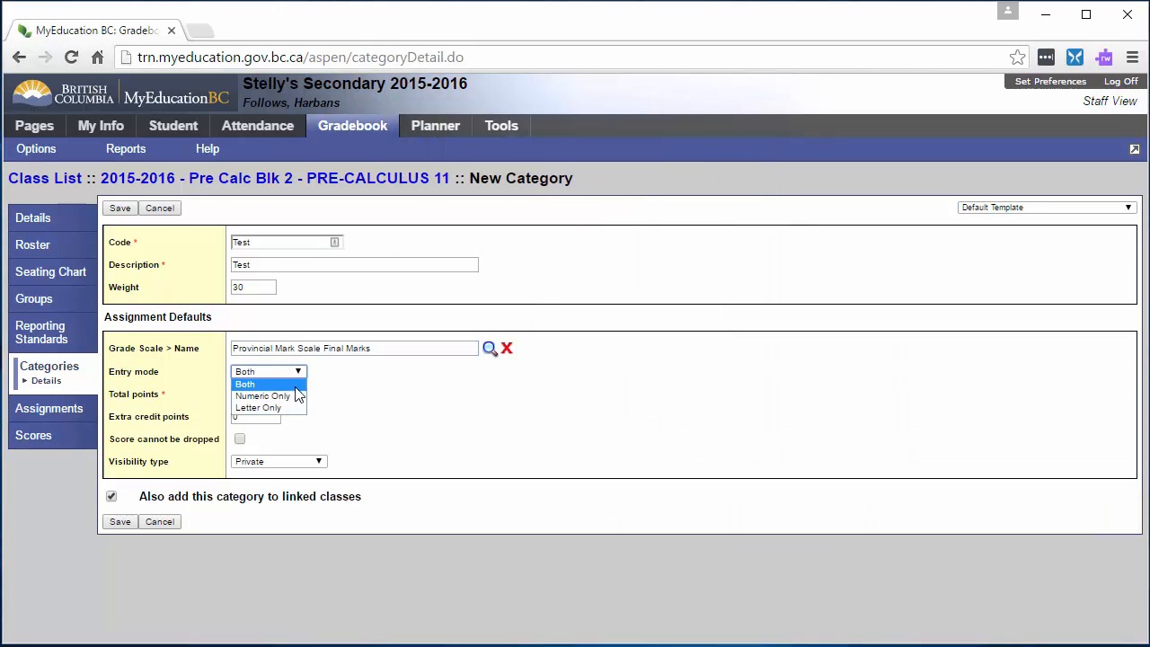
click(299, 398)
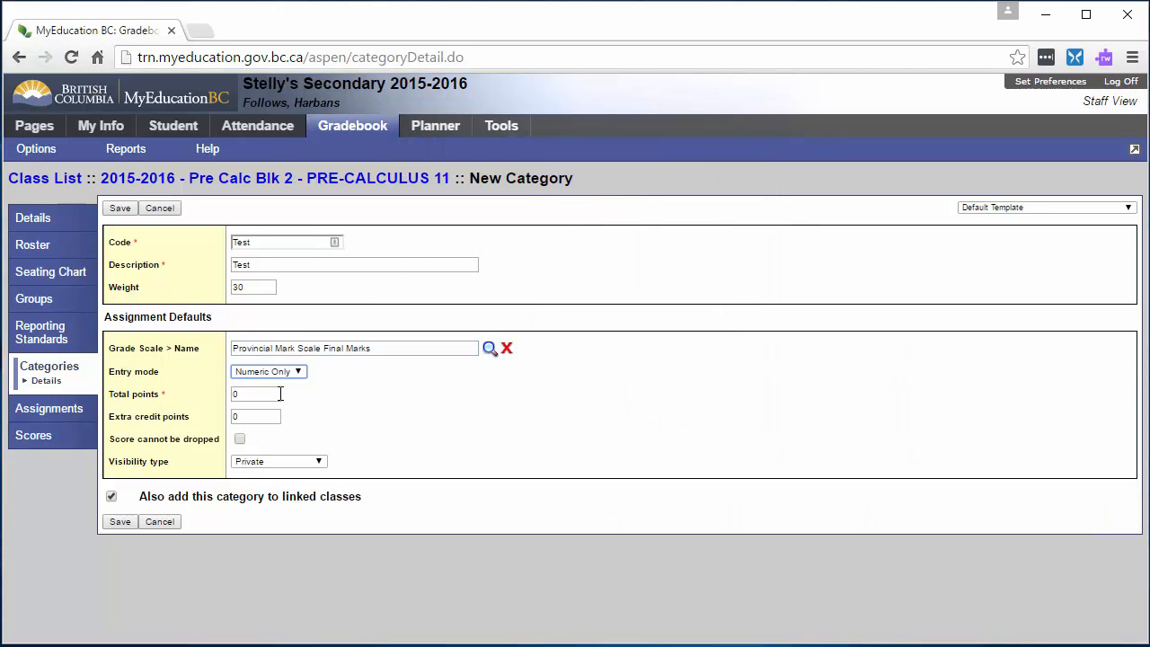
click(240, 440)
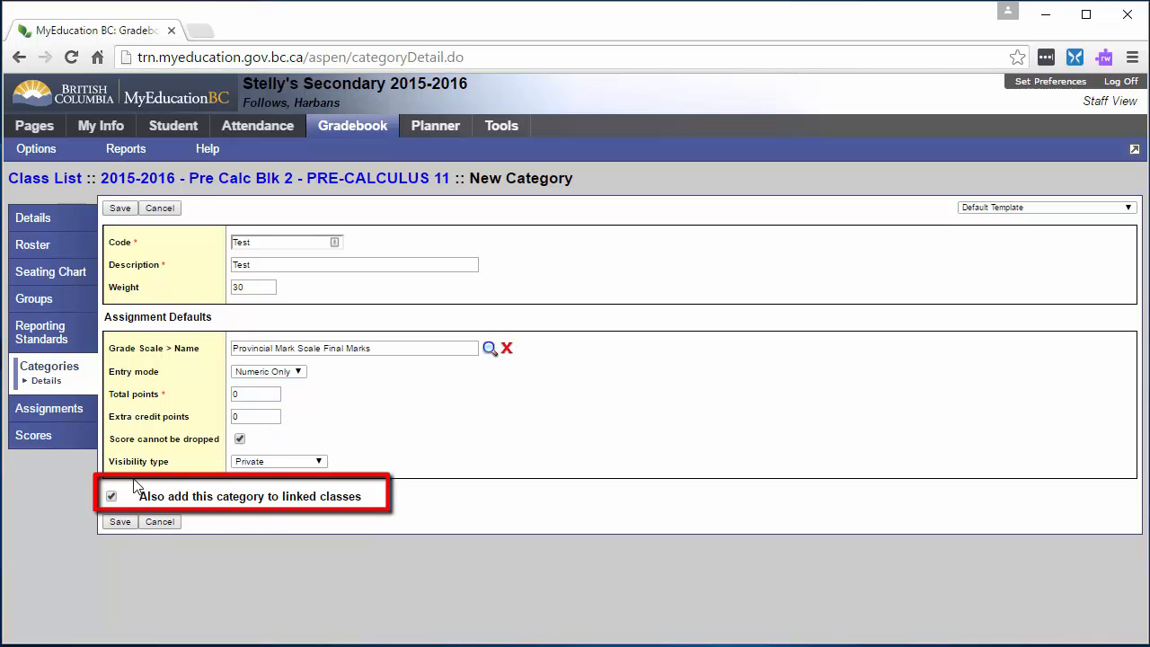
click(118, 523)
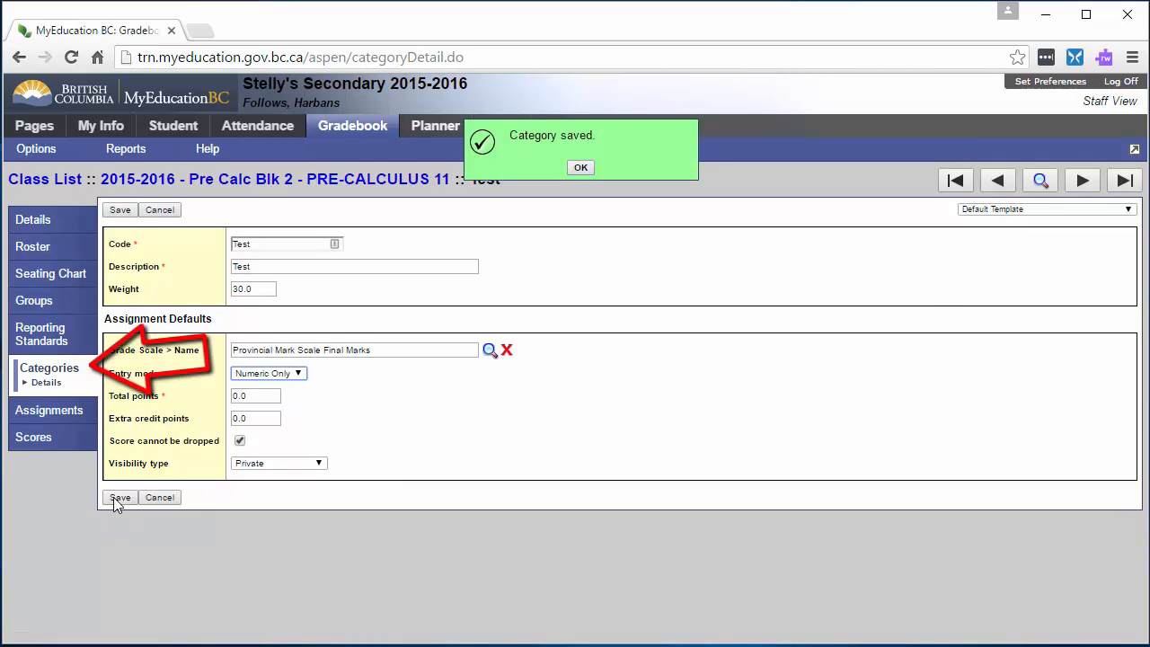
click(49, 370)
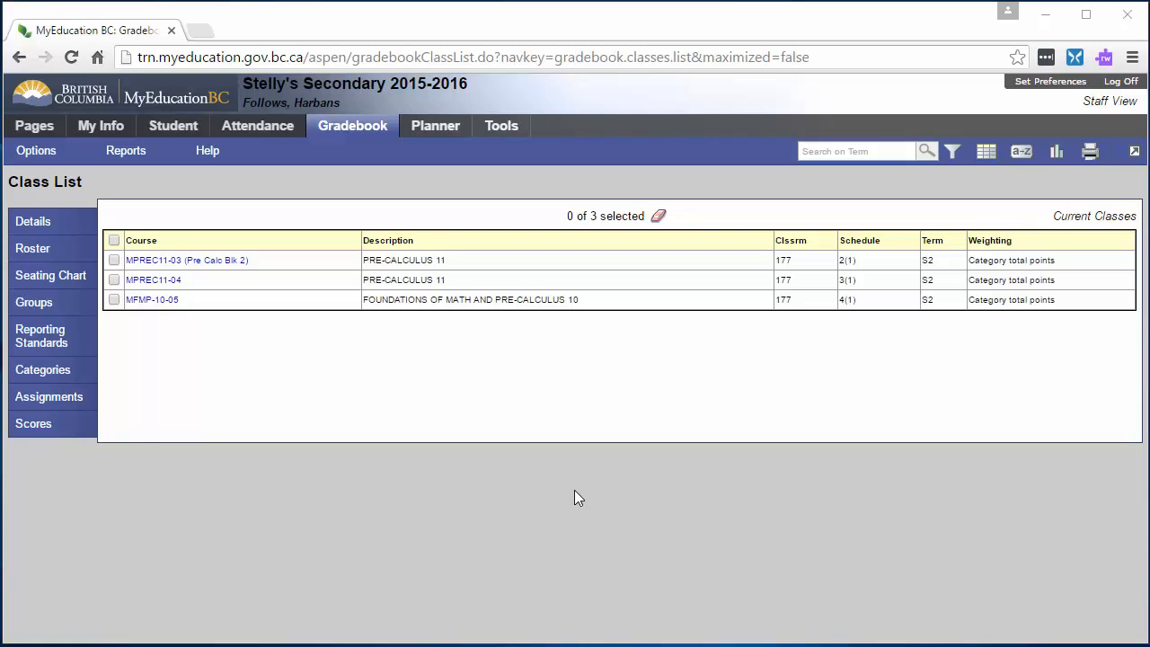
- Create a new assignment for the Pre Calc Blk 2 class and assign it to the Test category
click(114, 261)
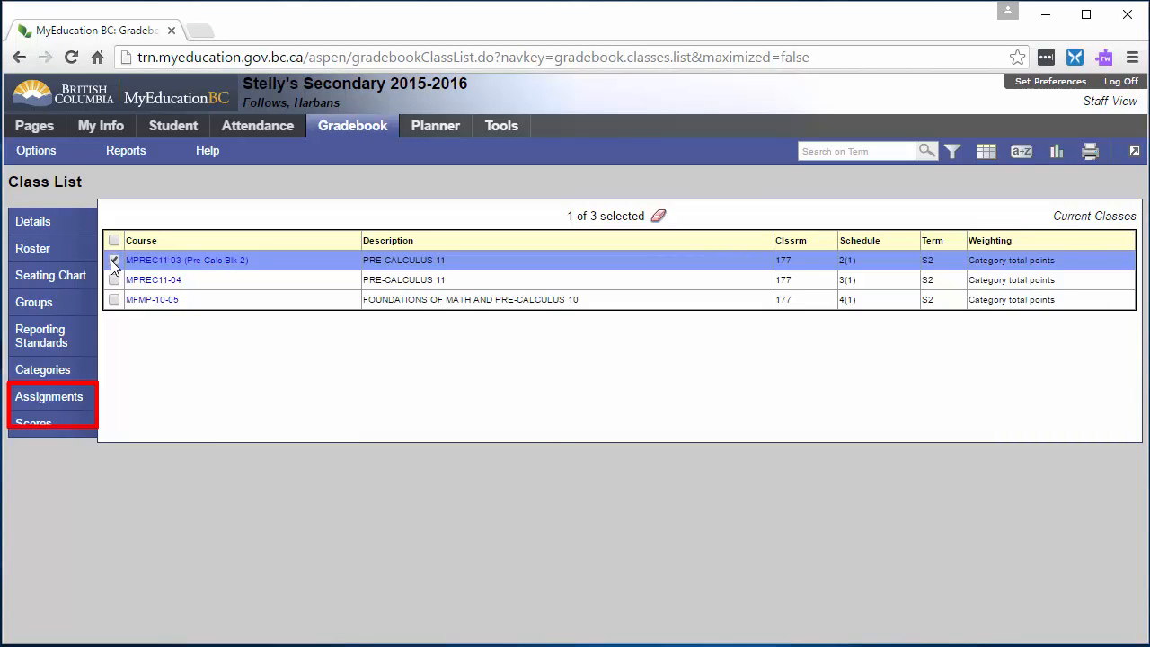
click(66, 398)
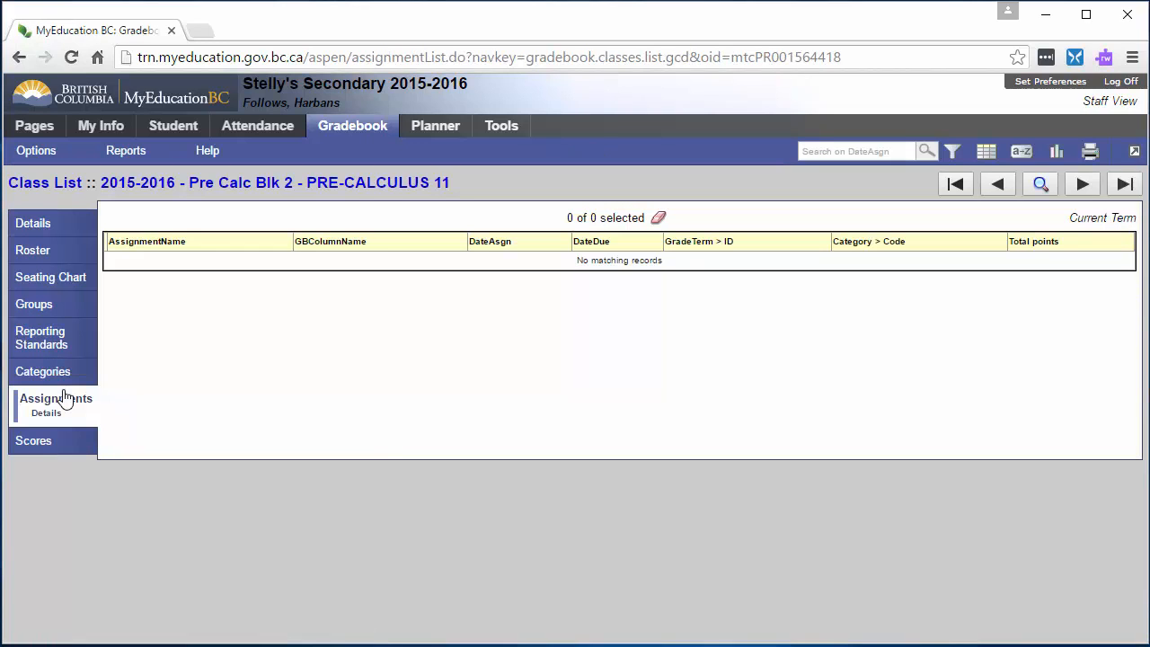
click(46, 158)
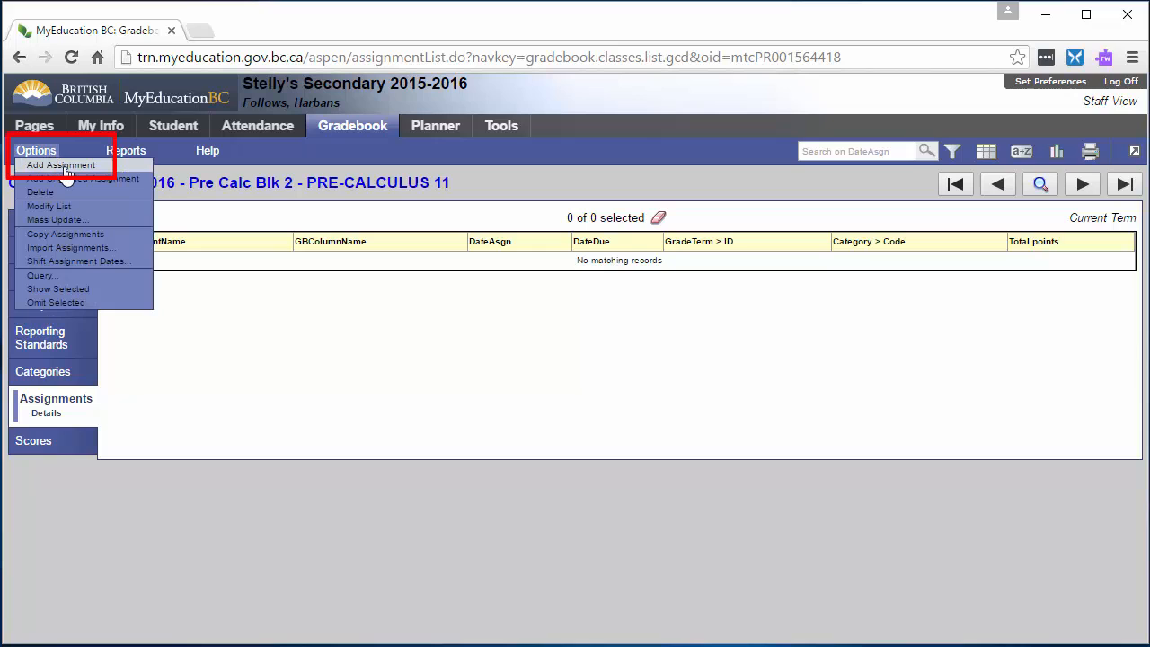
click(60, 166)
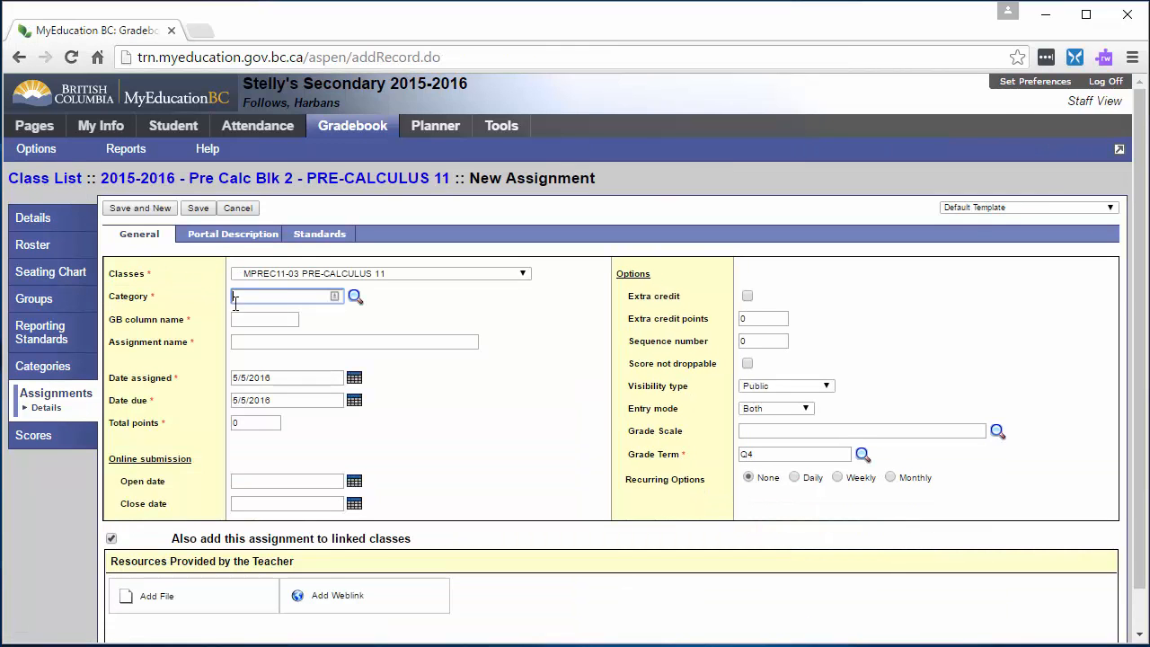
click(357, 299)
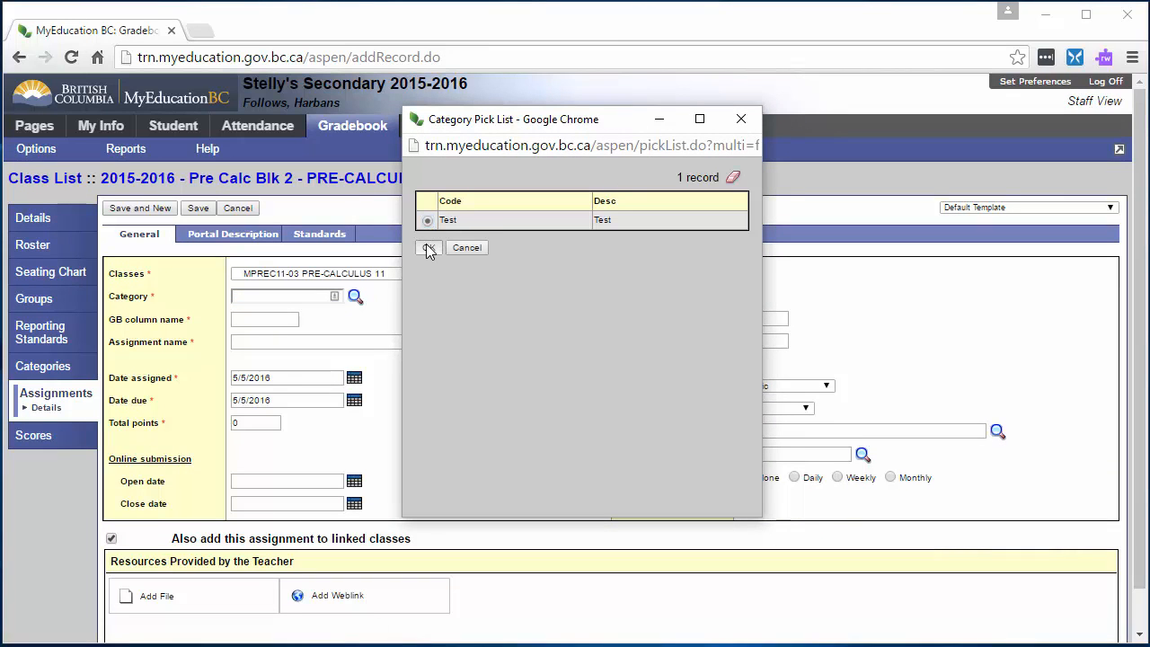
click(427, 245)
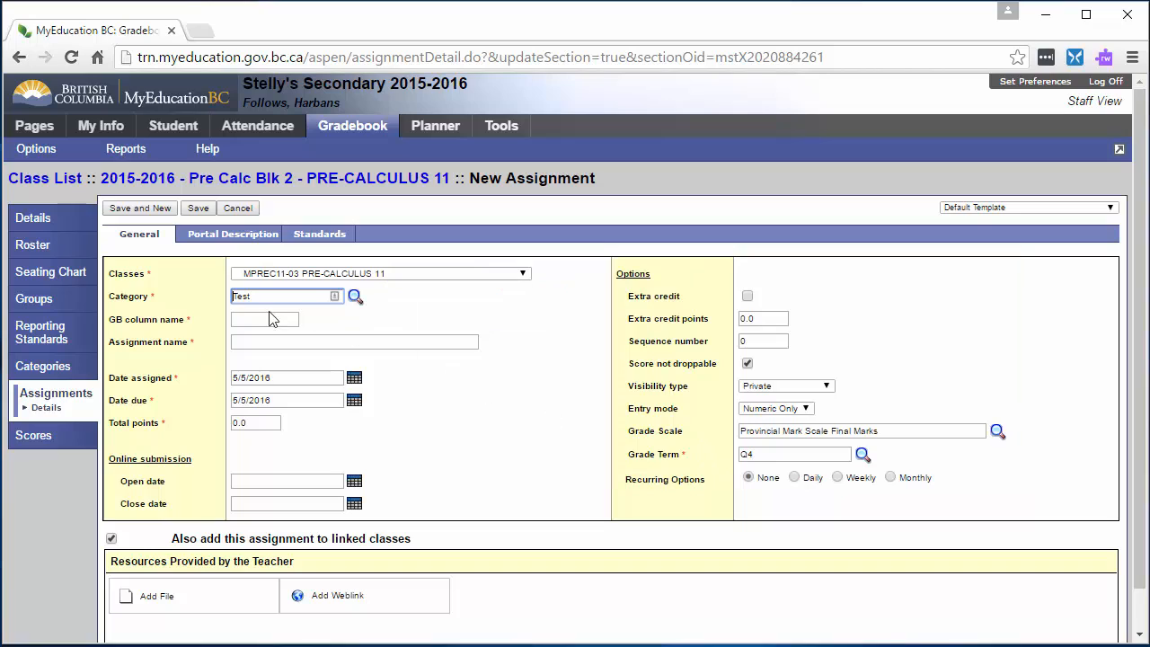
- Enter "Ch1" as the assignment's gradebook column name and "Chapter 1 Test" as its assignment name
click(249, 321)
text(Ch1)
click(294, 345)
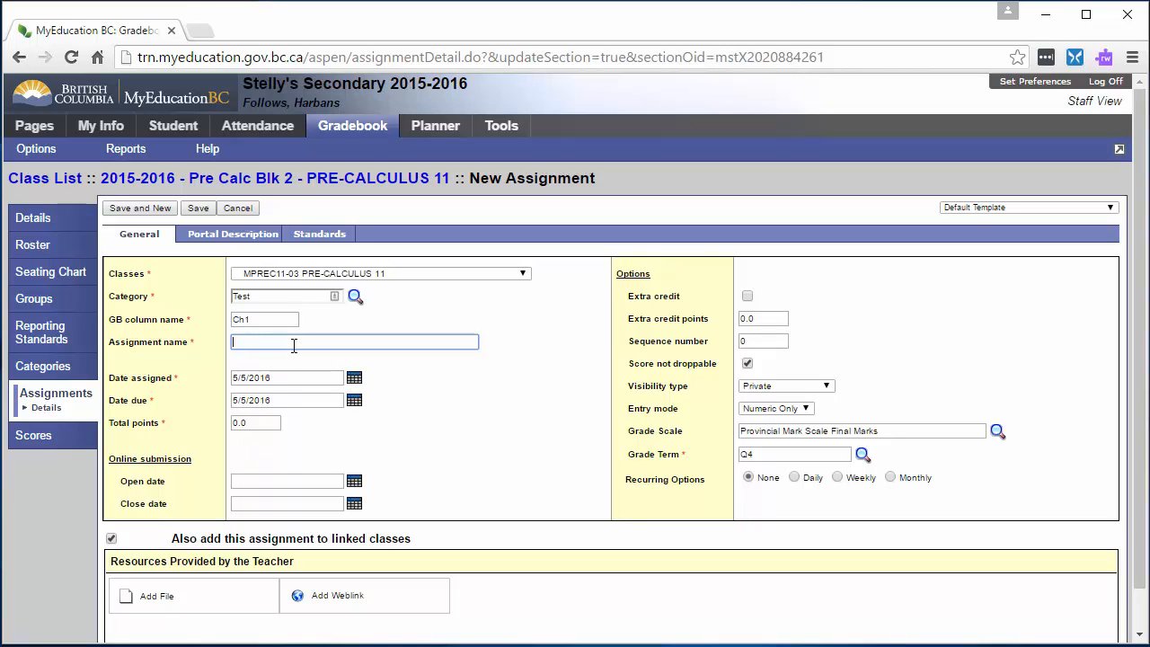
text(Chapter 1 Test)
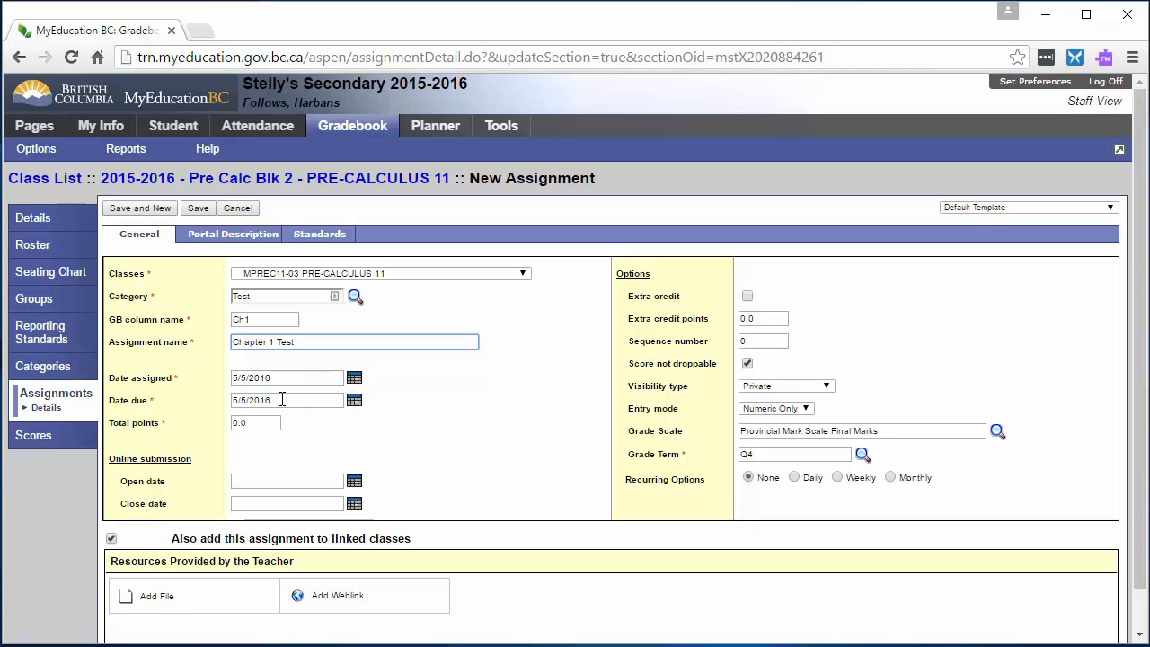
- Set the assignment's total points to 25, save it and return to the class's assignment list
click(254, 424)
drag(254, 424, 227, 425)
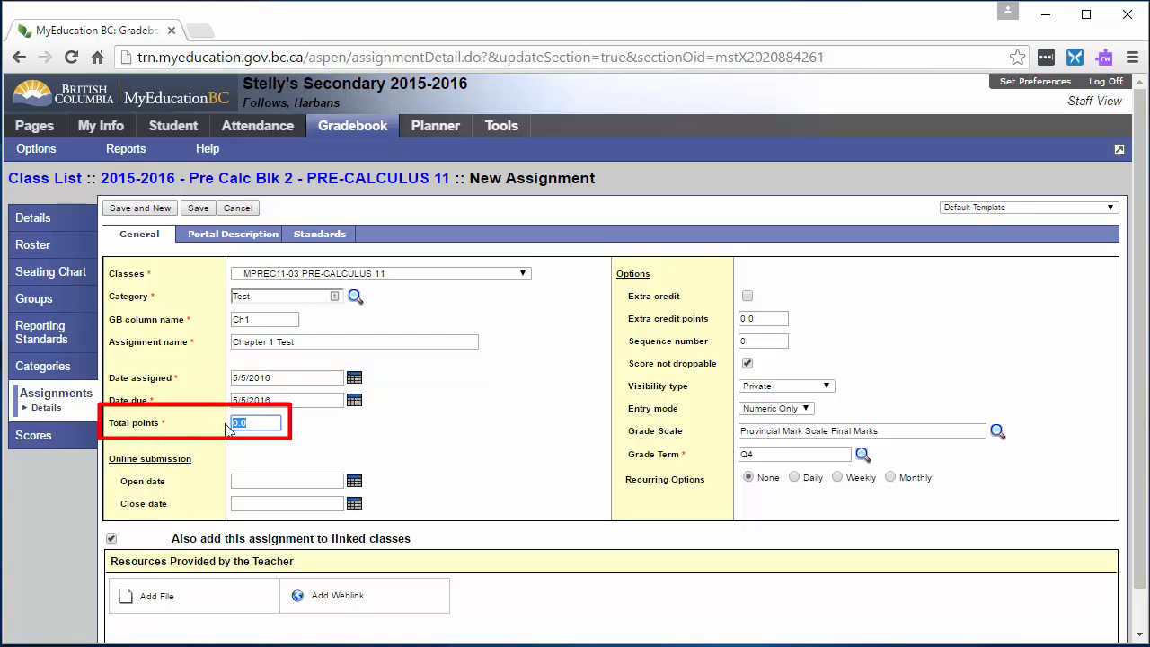
text(25)
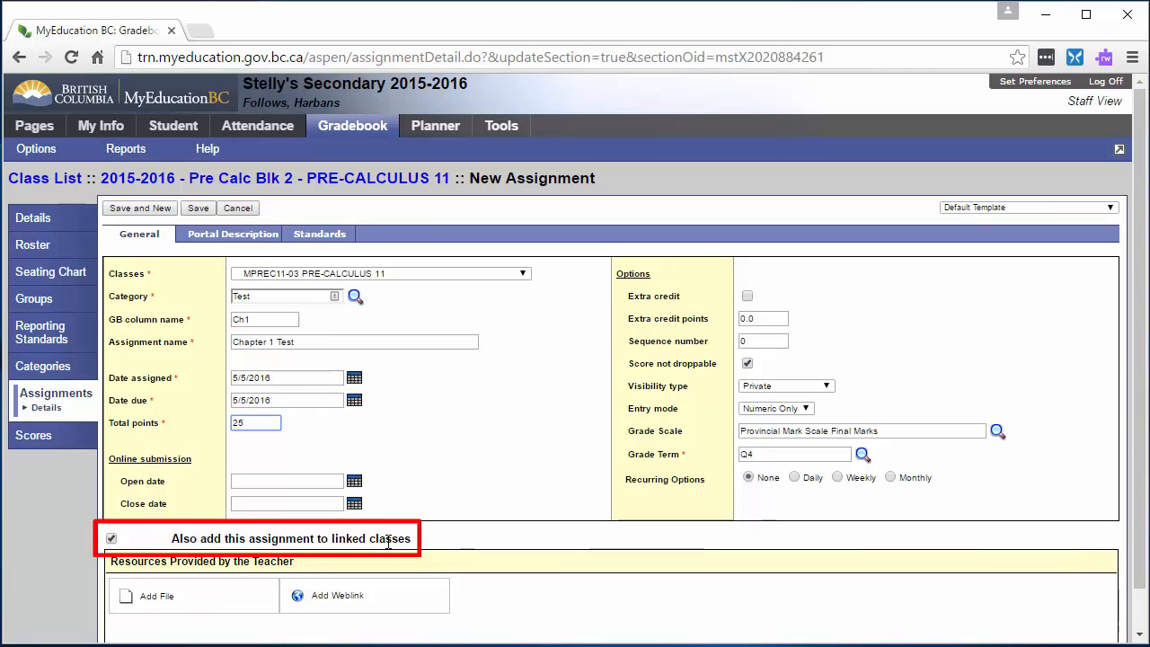
click(185, 209)
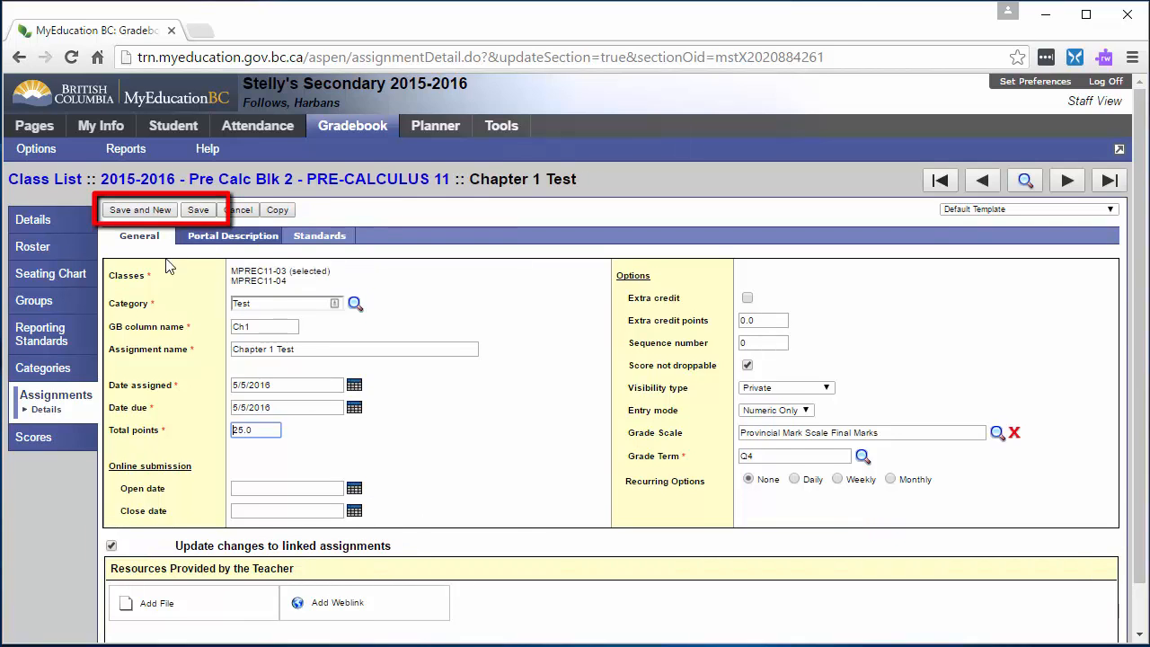
click(72, 398)
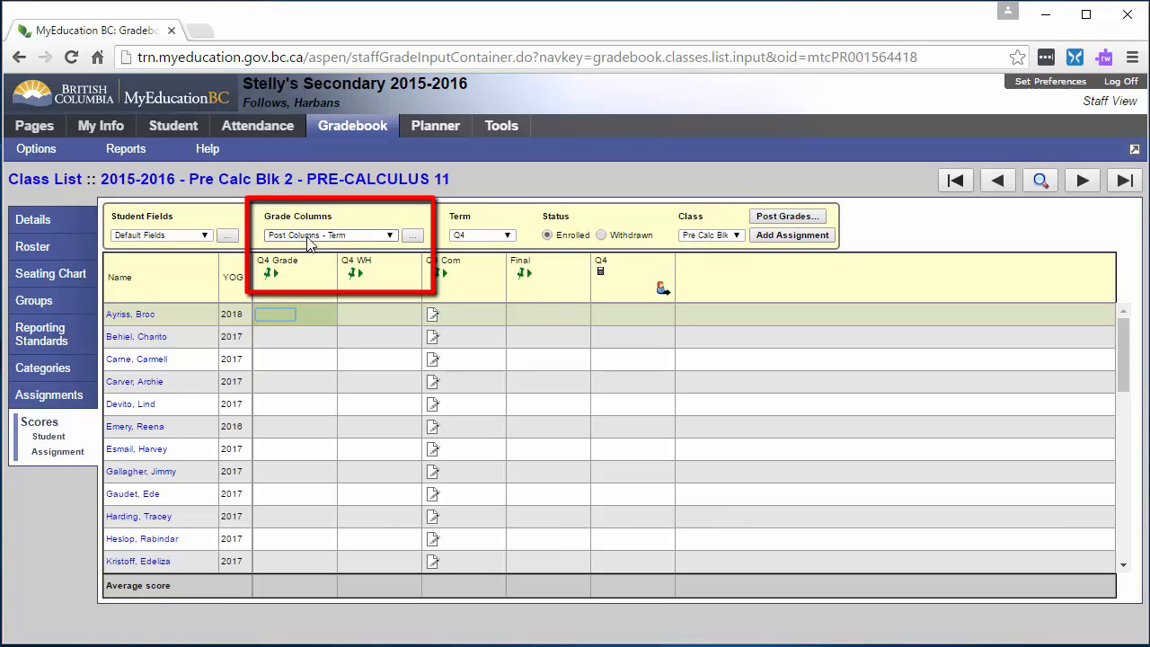
- Set the grade columns shown in the class's score grid to All
click(390, 239)
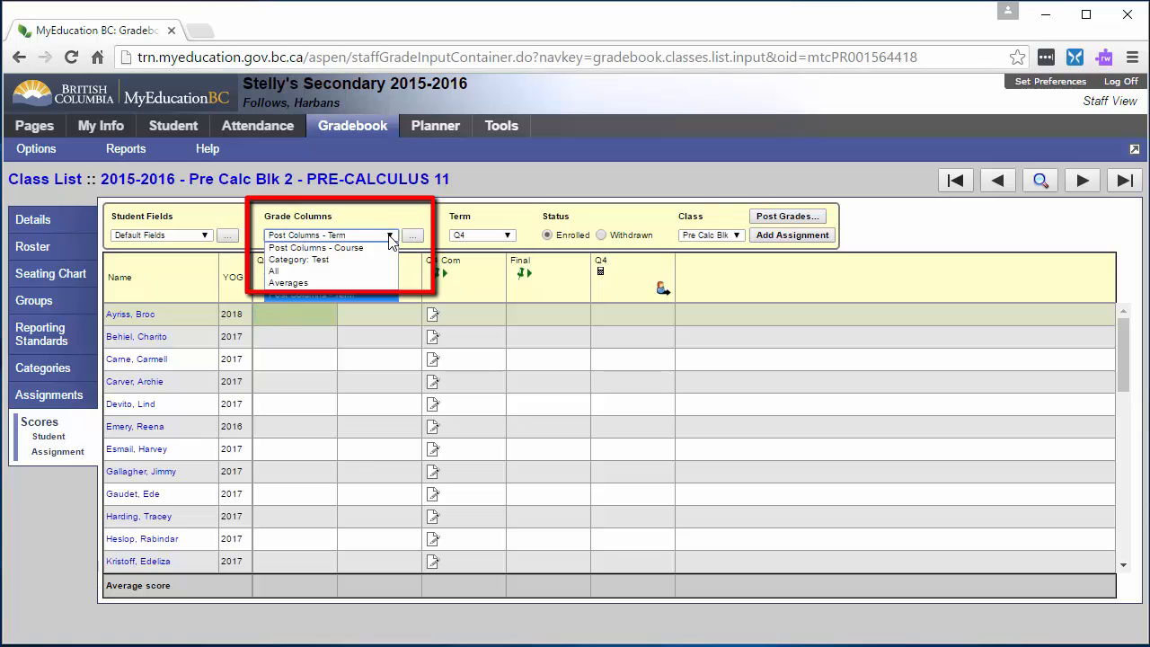
click(378, 270)
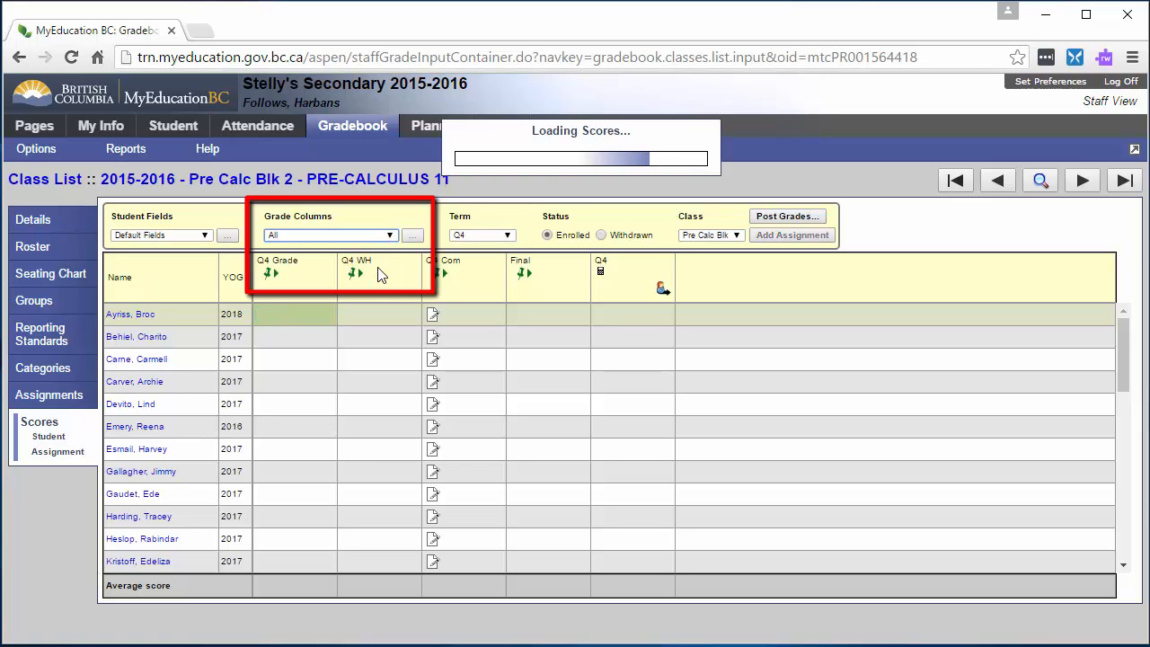
- Enter Ch1 scores of 23, 20, 19 and 17 for the first four students in the Q4 score grid
click(509, 235)
click(513, 235)
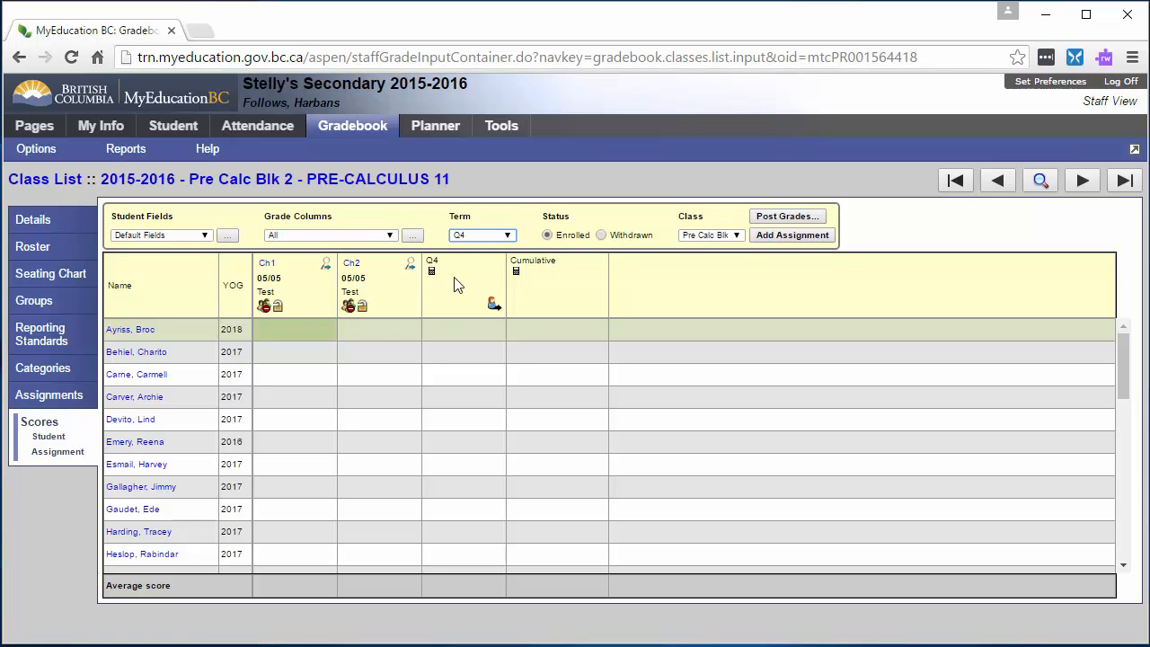
click(302, 336)
text(23)
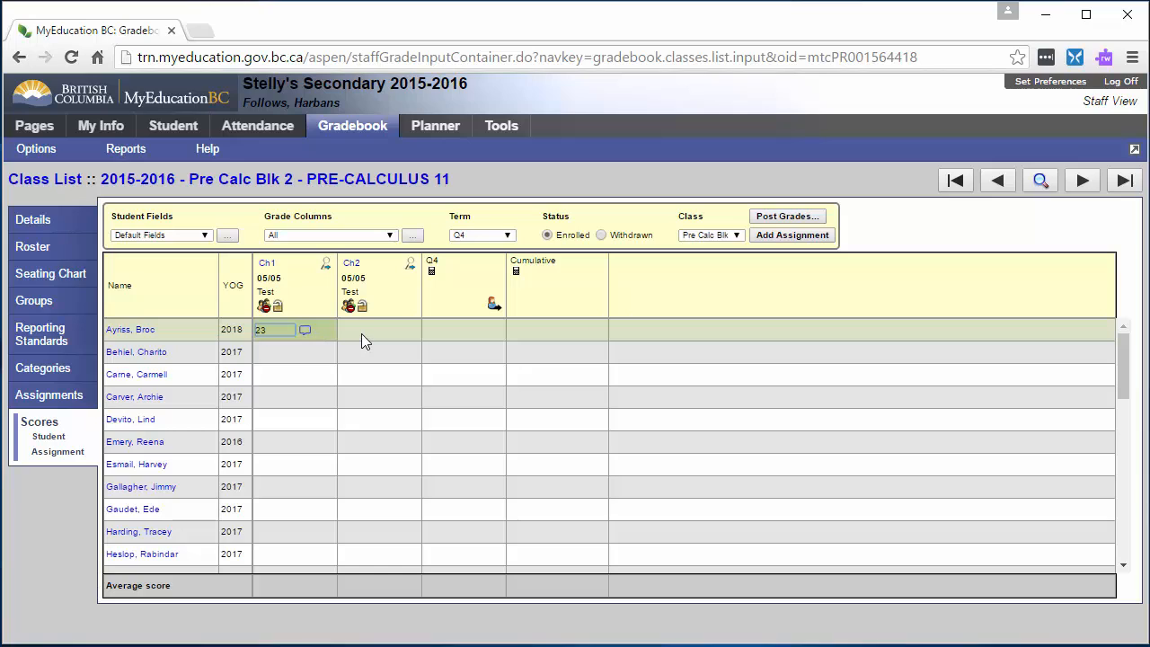
click(304, 365)
text(20)
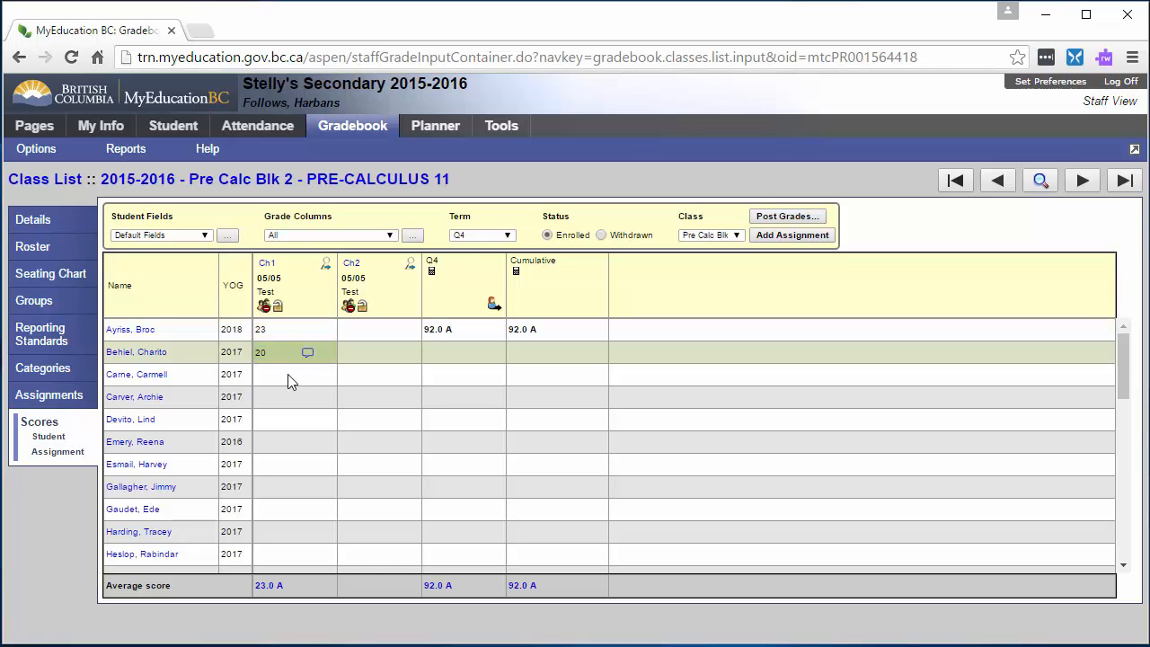
click(289, 376)
text(1)
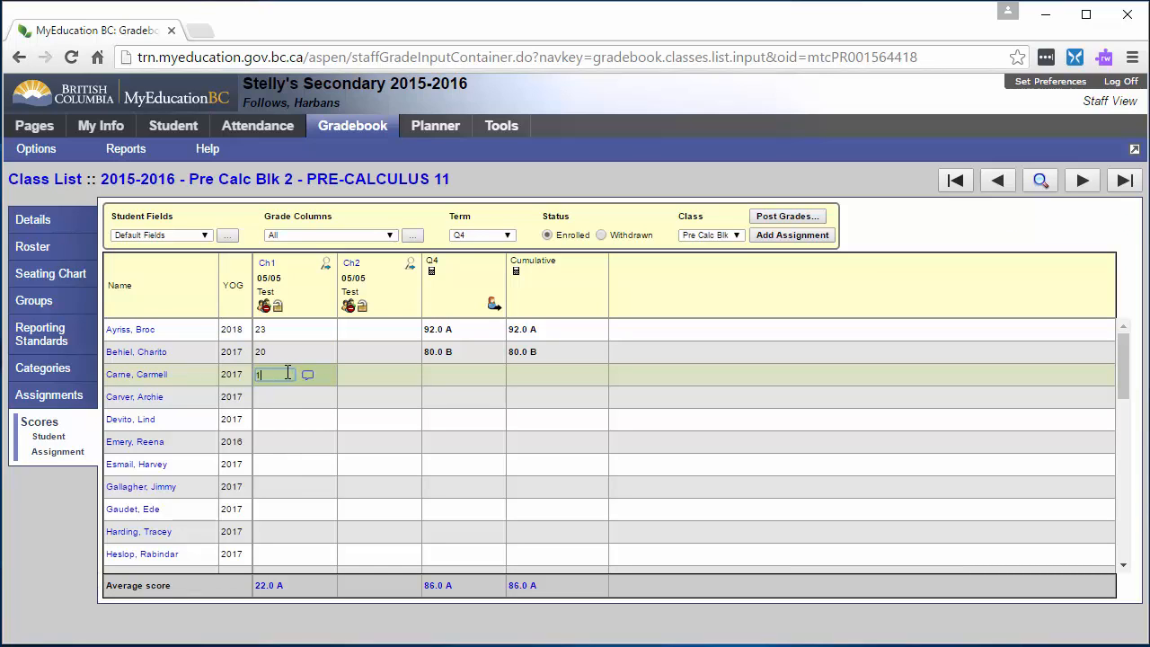
text(9)
click(287, 396)
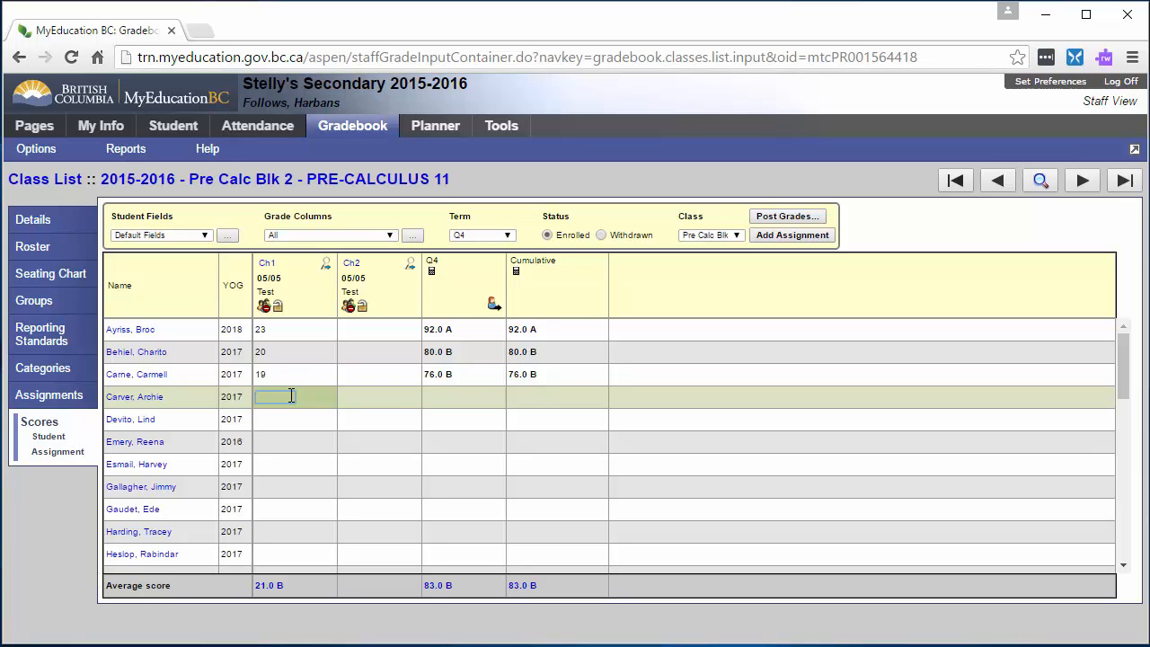
text(17)
click(288, 420)
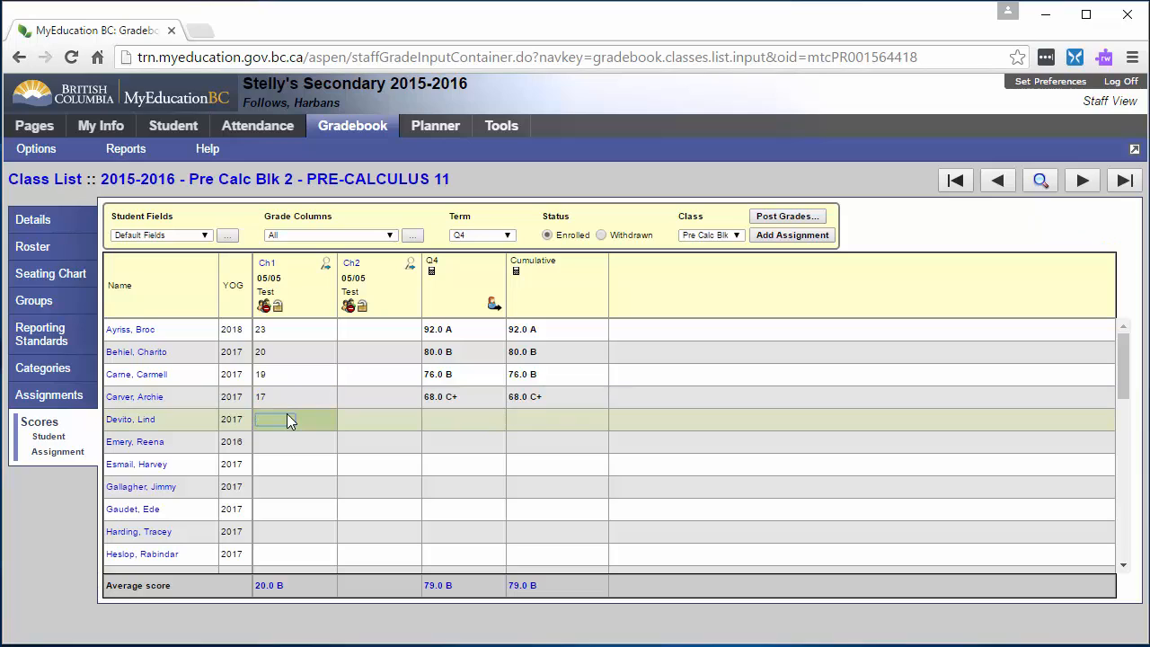
- Enter 21 as the first student's Ch2 score and try a score of 26 for the second student
click(351, 331)
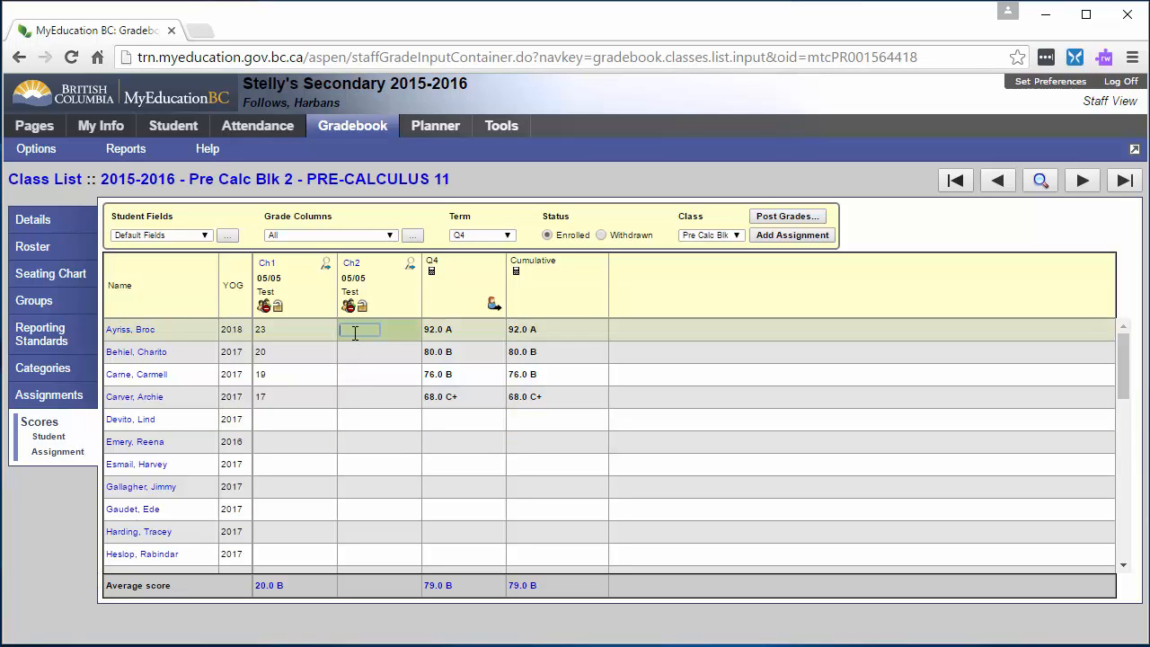
text(21)
click(349, 355)
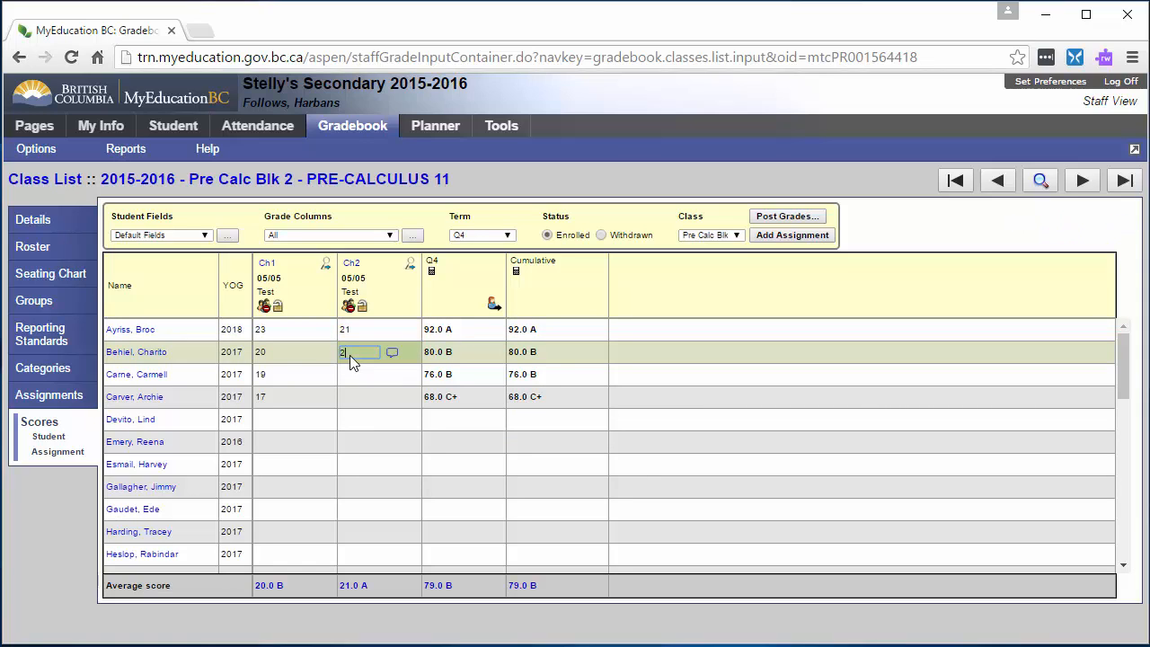
text(26)
click(350, 377)
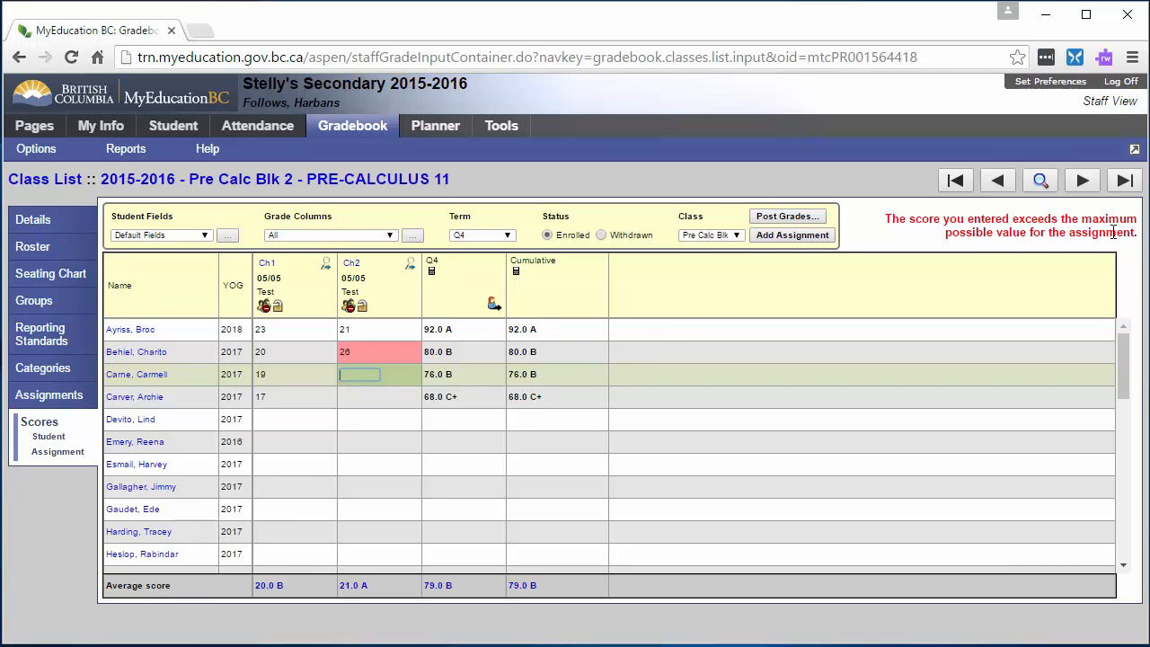
- Correct the second student's Ch2 score to 20
click(371, 351)
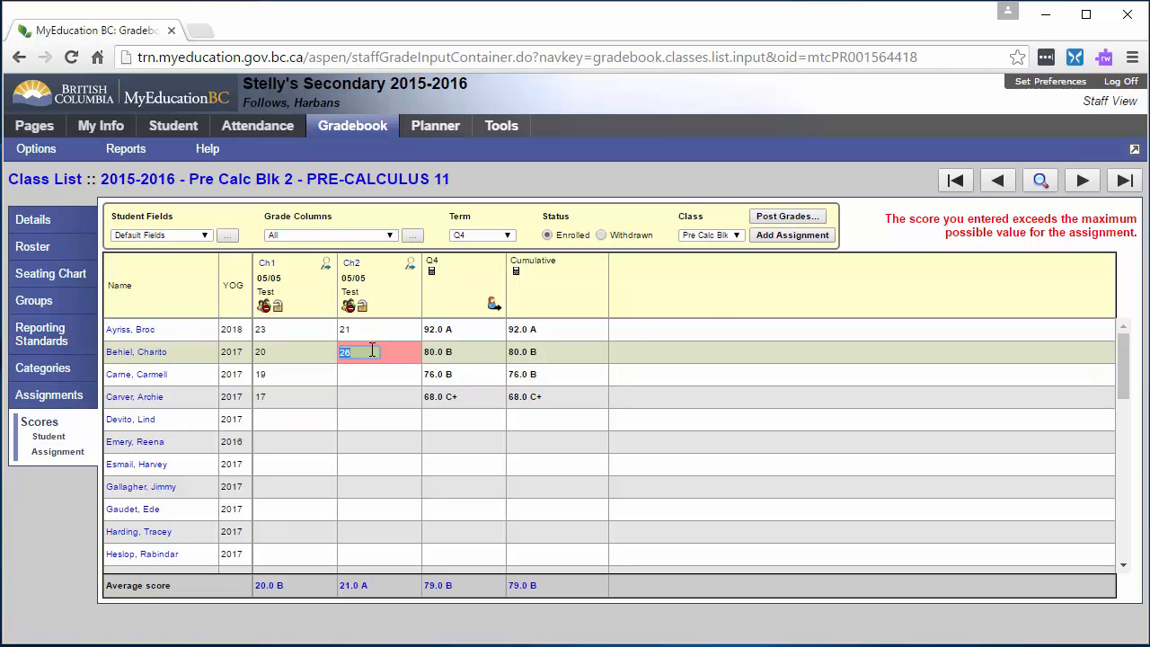
text(20)
click(360, 375)
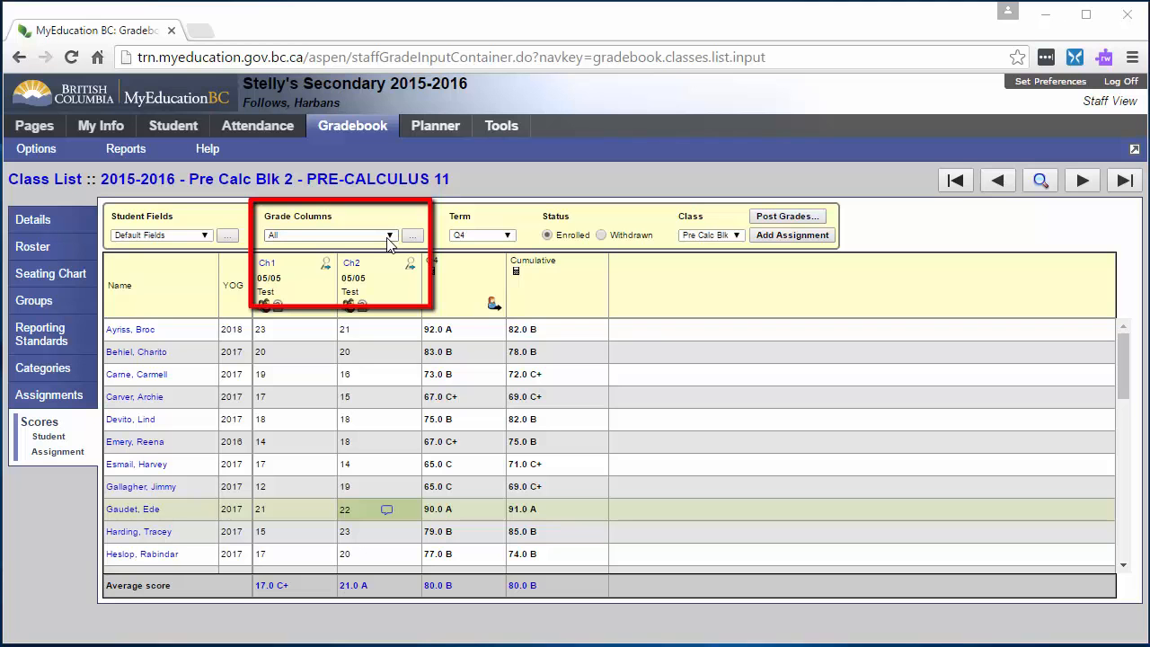
- Show the Post Columns - Term grade columns and start an Update Post Columns operation for grade term Q4
click(389, 237)
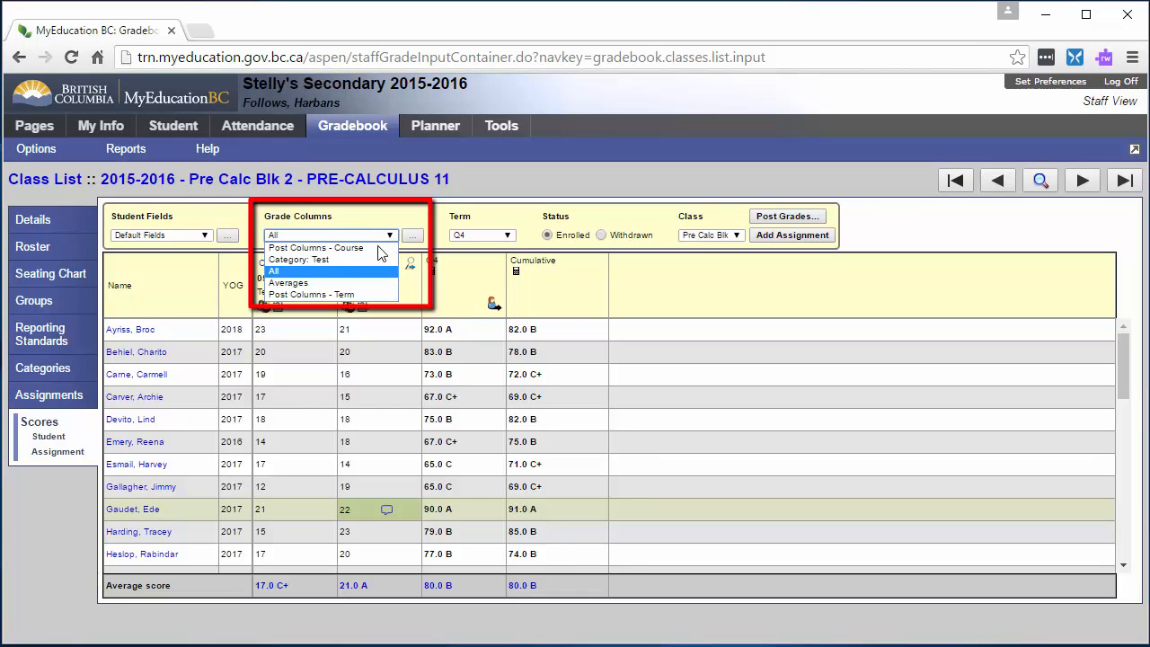
click(367, 296)
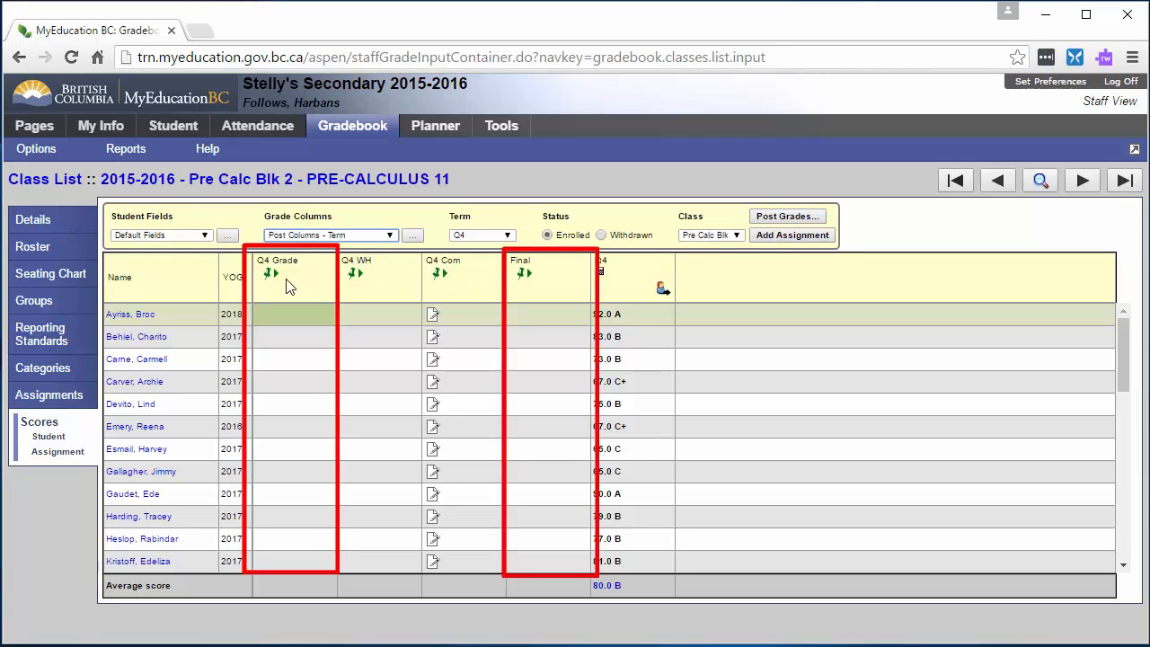
click(36, 150)
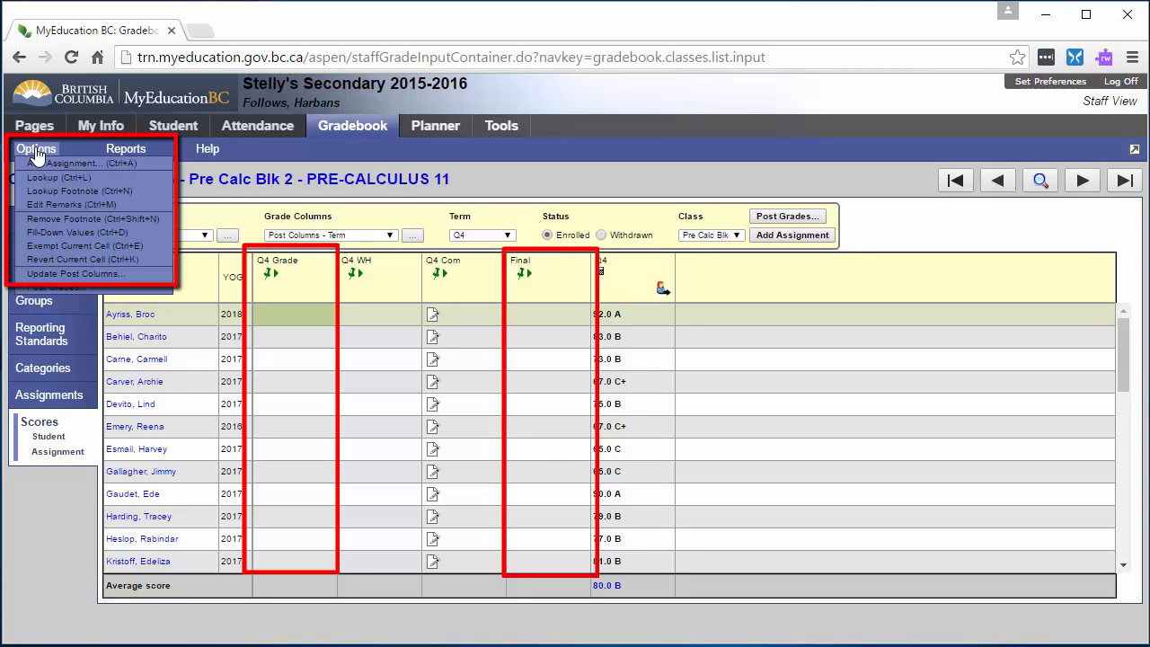
click(107, 275)
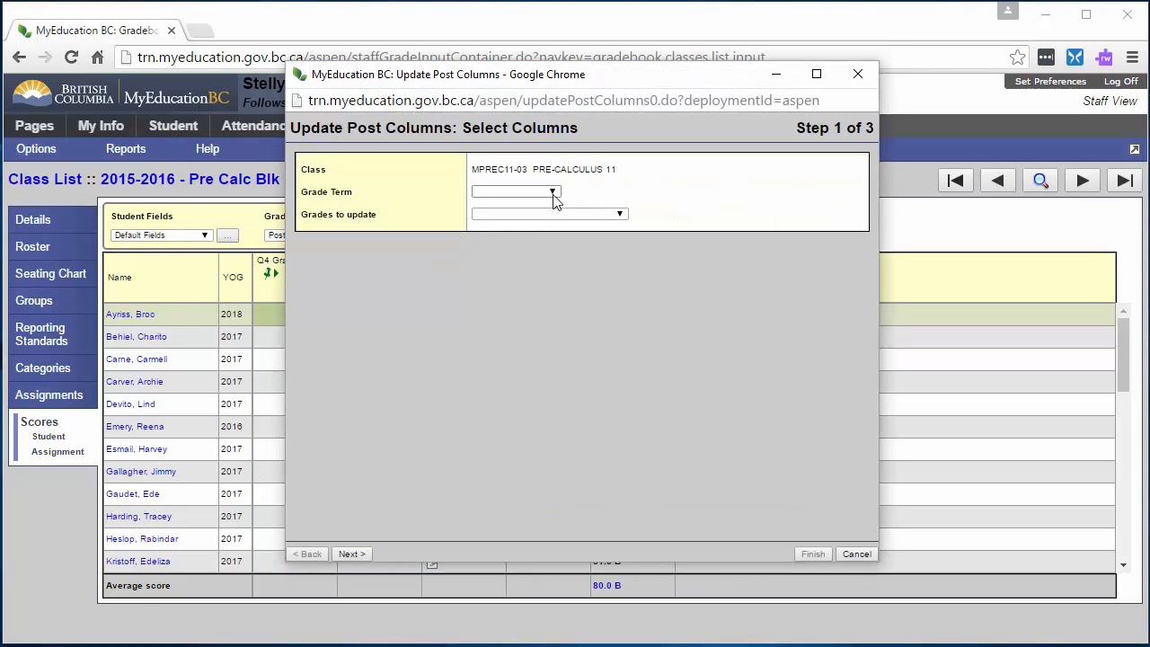
click(553, 196)
click(531, 234)
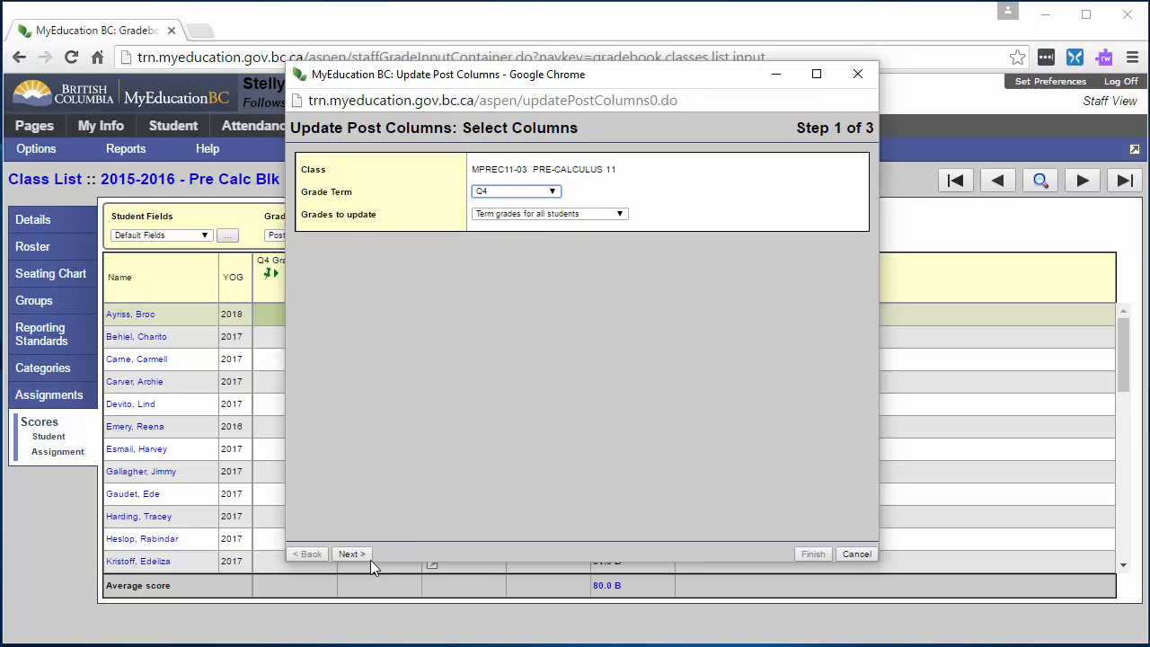
click(349, 547)
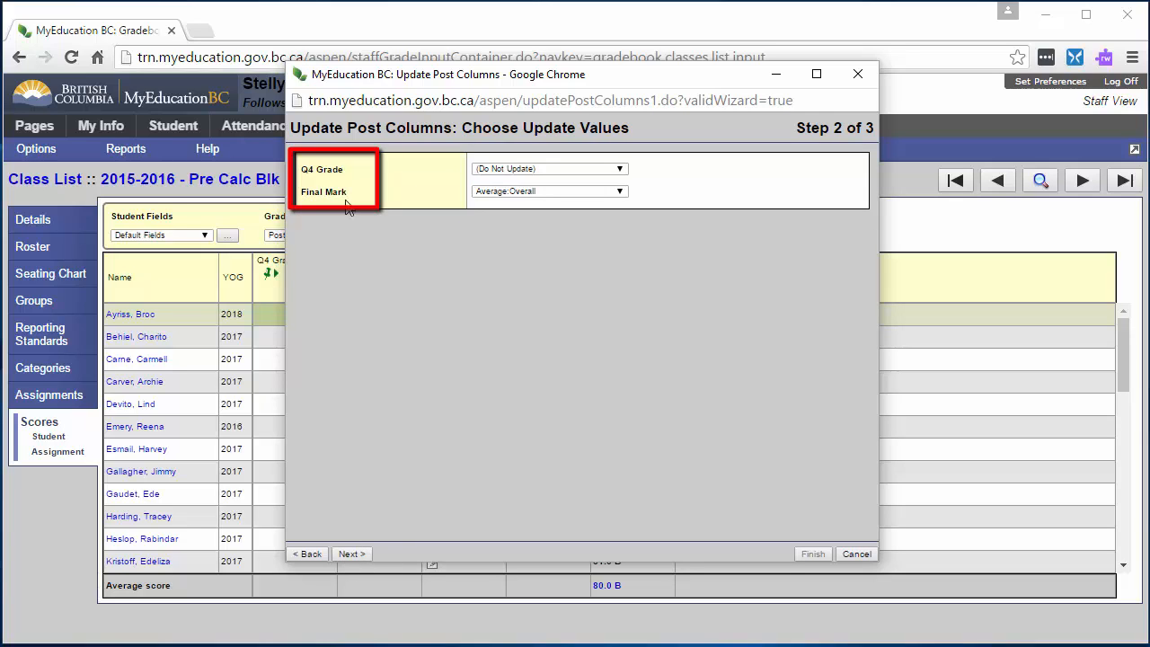
- Set the Q4 Grade to update from Average:Q4 and the Final Mark from Average:Cumulative, and run the post column update
click(620, 169)
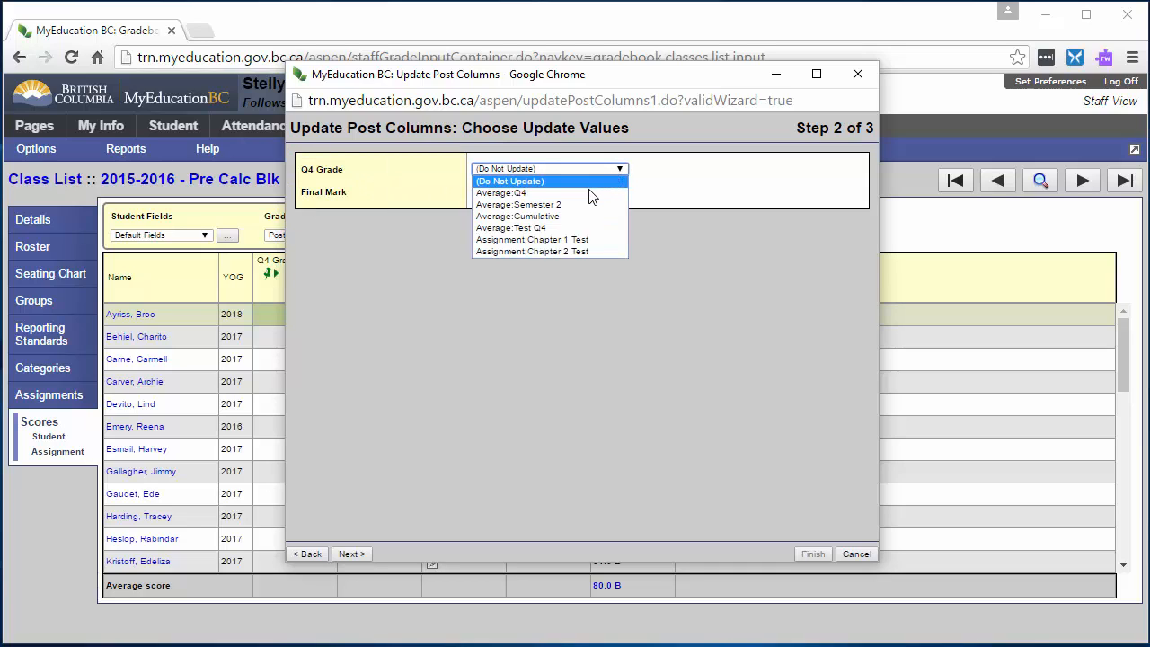
click(590, 192)
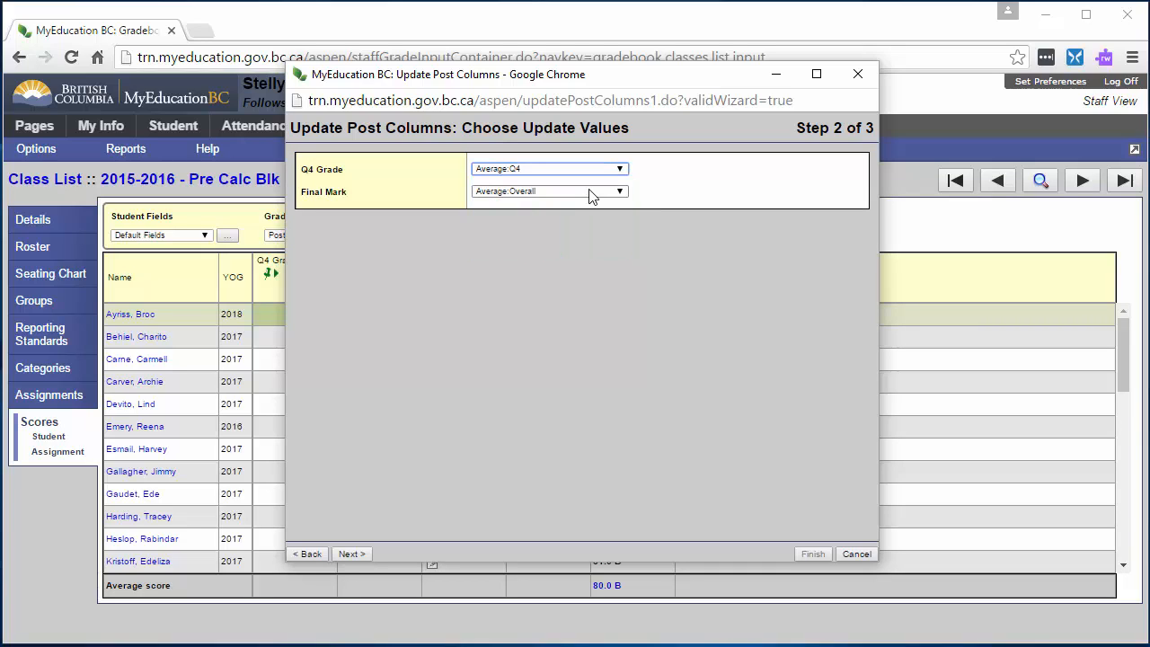
click(619, 193)
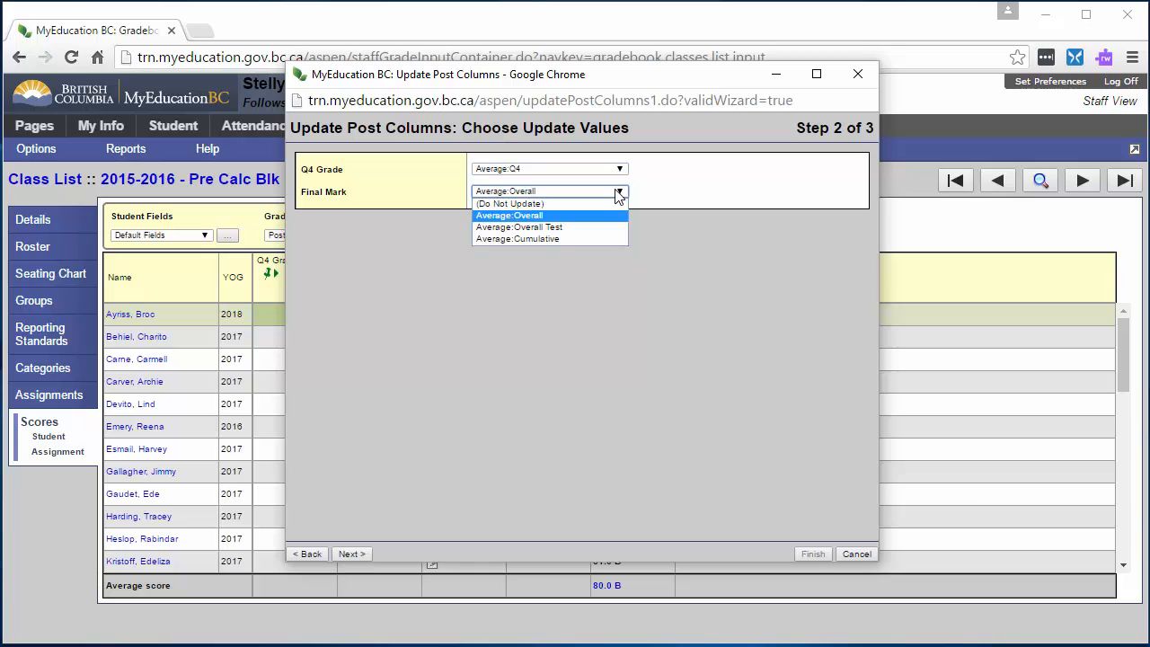
click(555, 239)
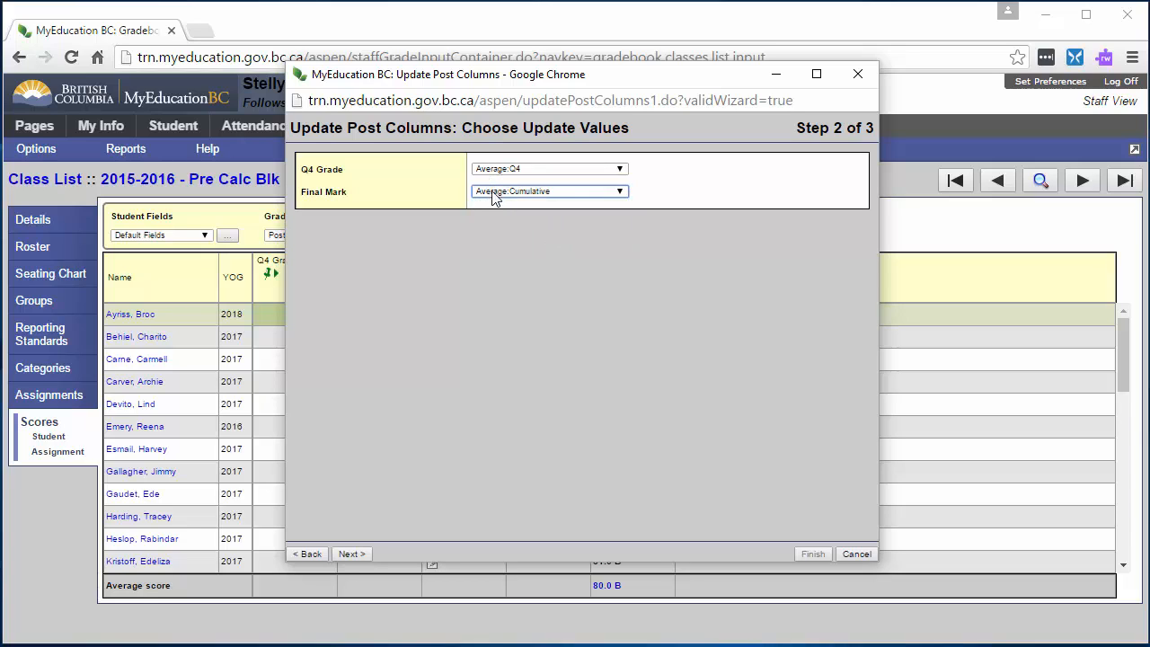
click(348, 554)
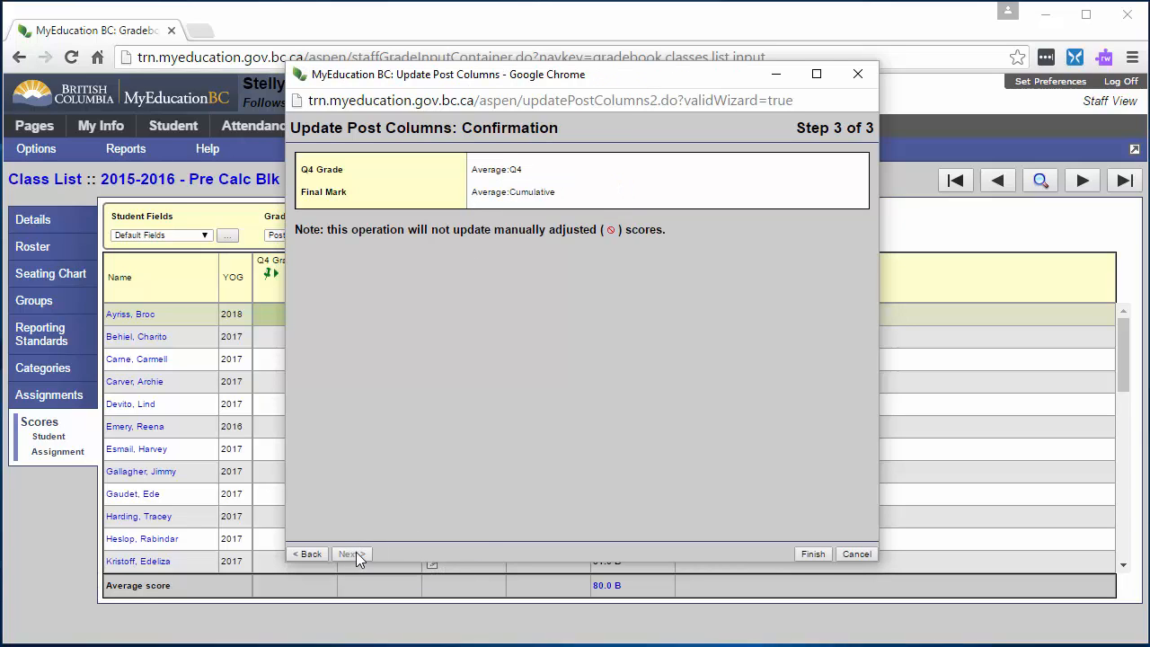
click(811, 554)
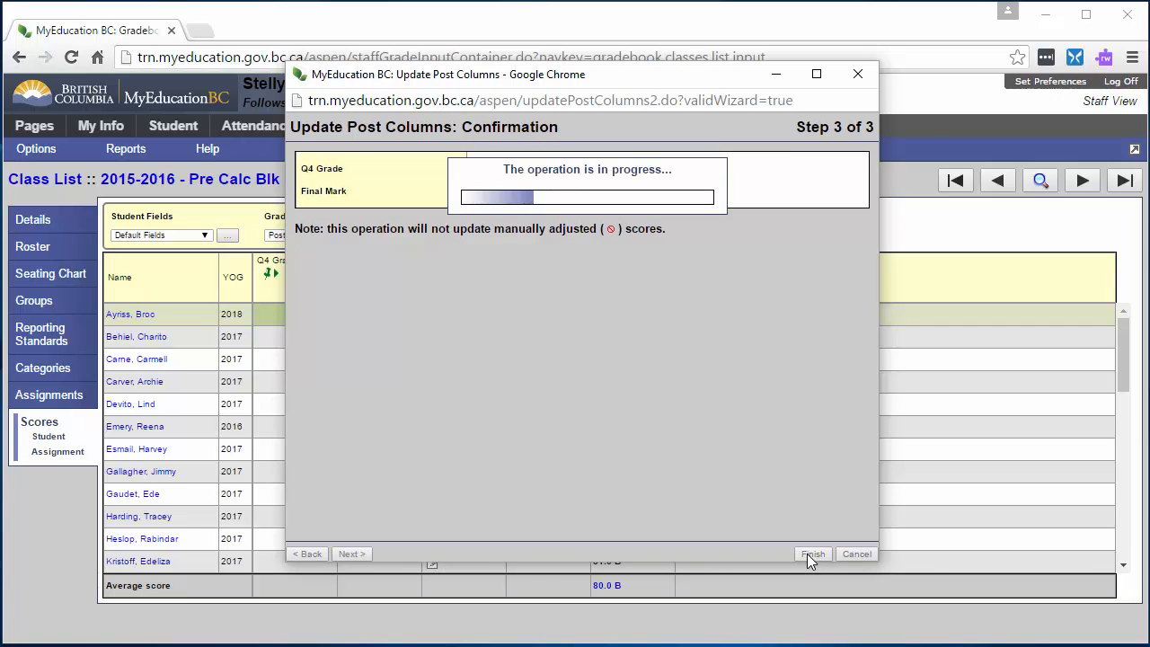